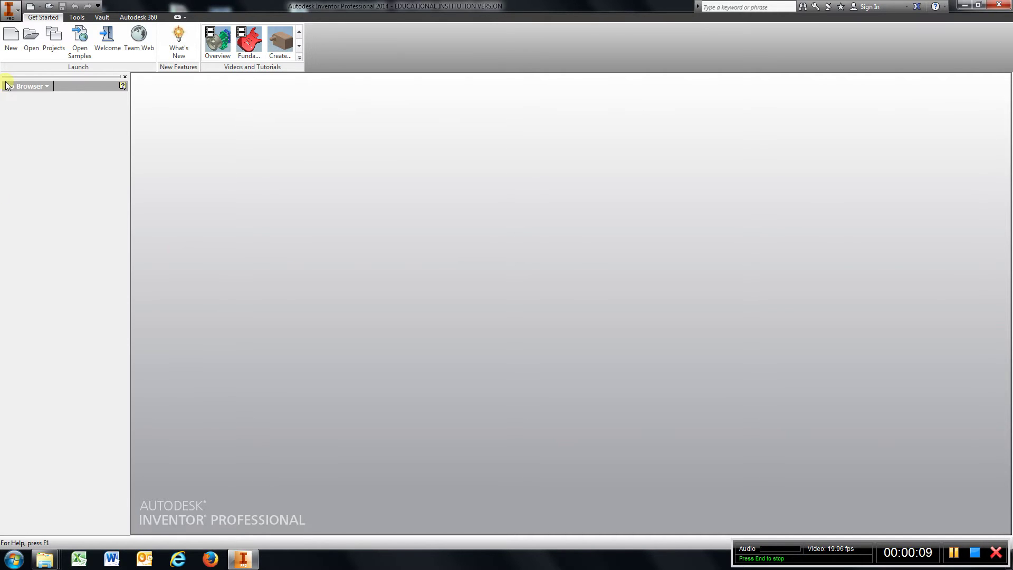
Step: Create a new part from the English Standard (in).ipt template
{"action": "left_click", "coordinate": [9, 42]}
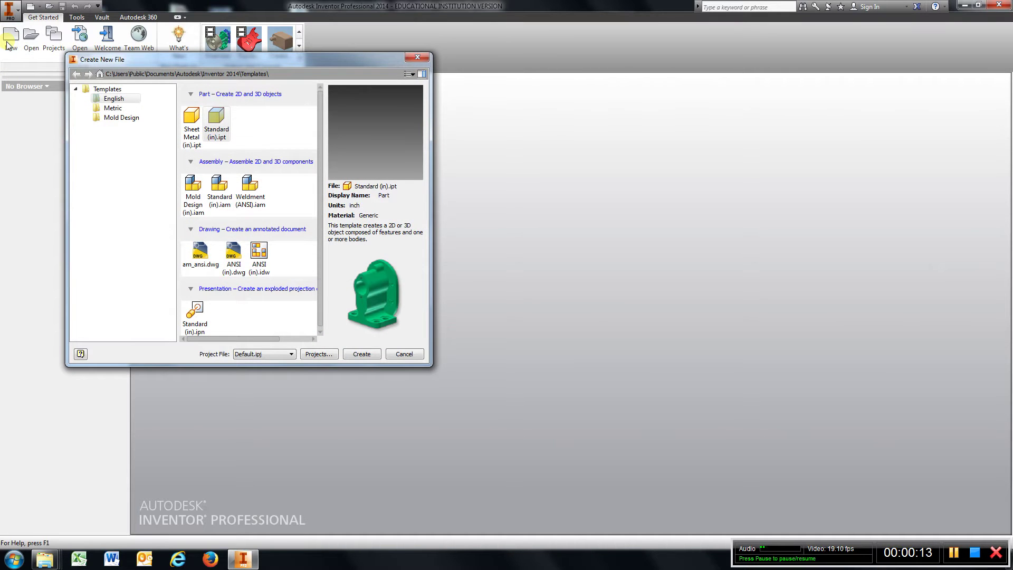
{"action": "left_click", "coordinate": [220, 127]}
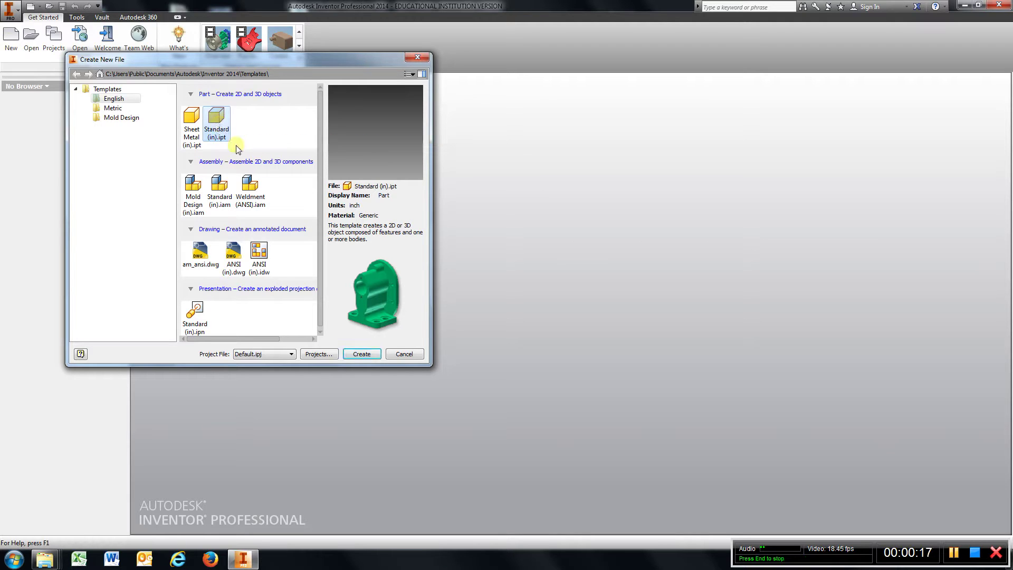
{"action": "left_click", "coordinate": [375, 353]}
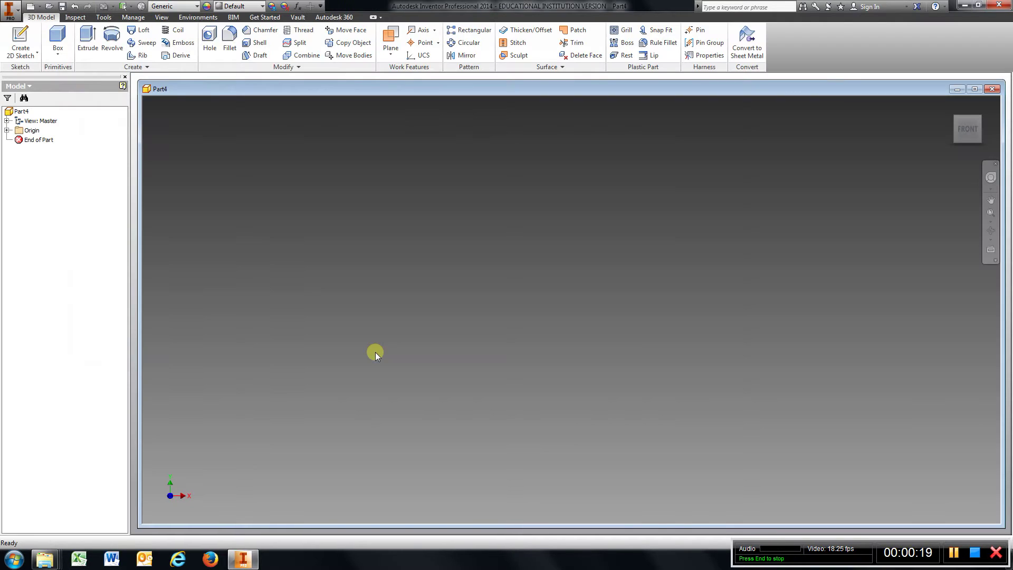
Step: Expand the part's Origin folder and start a 2D sketch on the XZ plane
{"action": "left_click", "coordinate": [7, 131]}
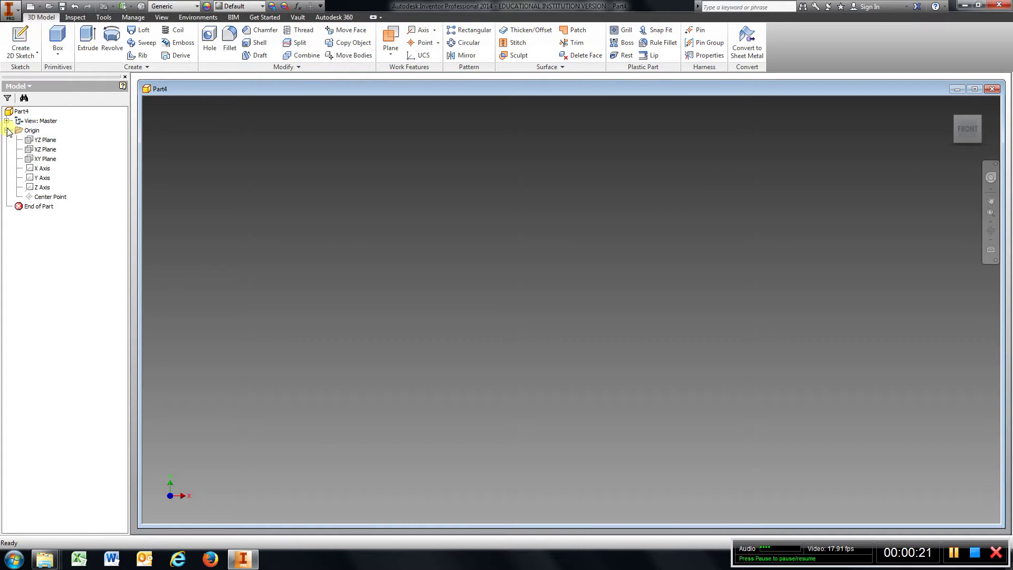
{"action": "left_click", "coordinate": [20, 45]}
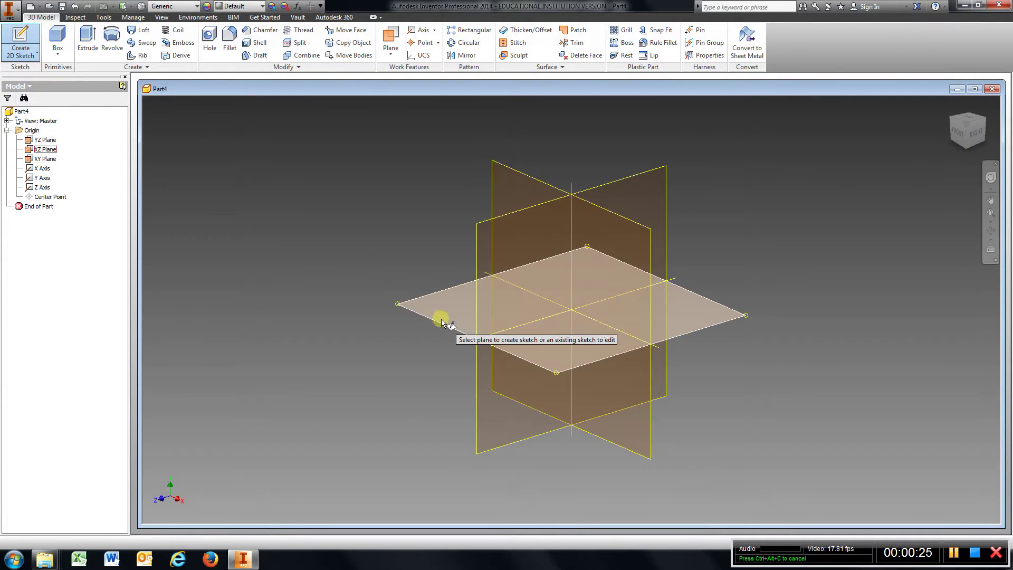
{"action": "left_click", "coordinate": [441, 321]}
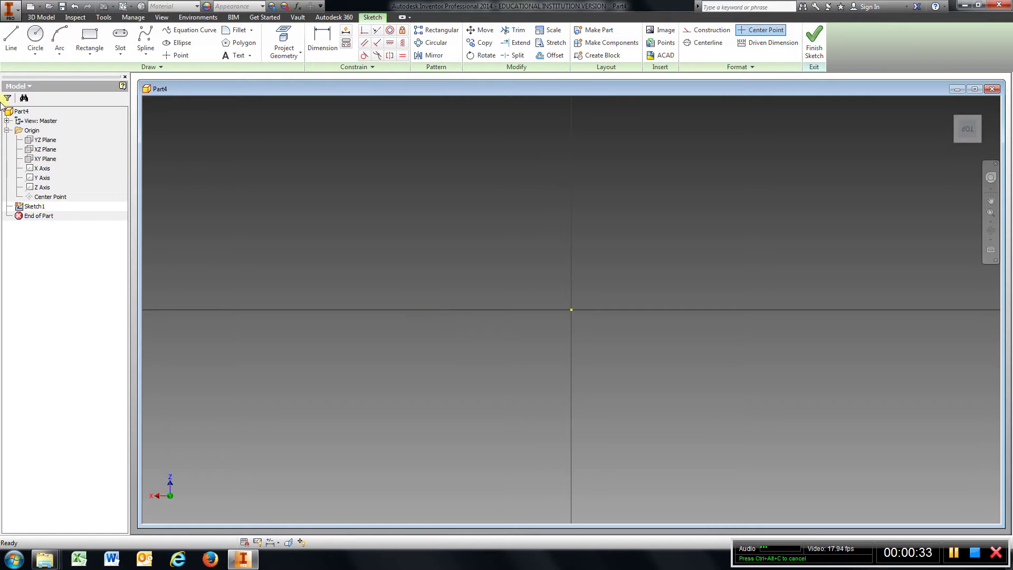
Step: Draw a 4 in horizontal line through the origin, starting about 0.61 in to its left
{"action": "left_click", "coordinate": [11, 39]}
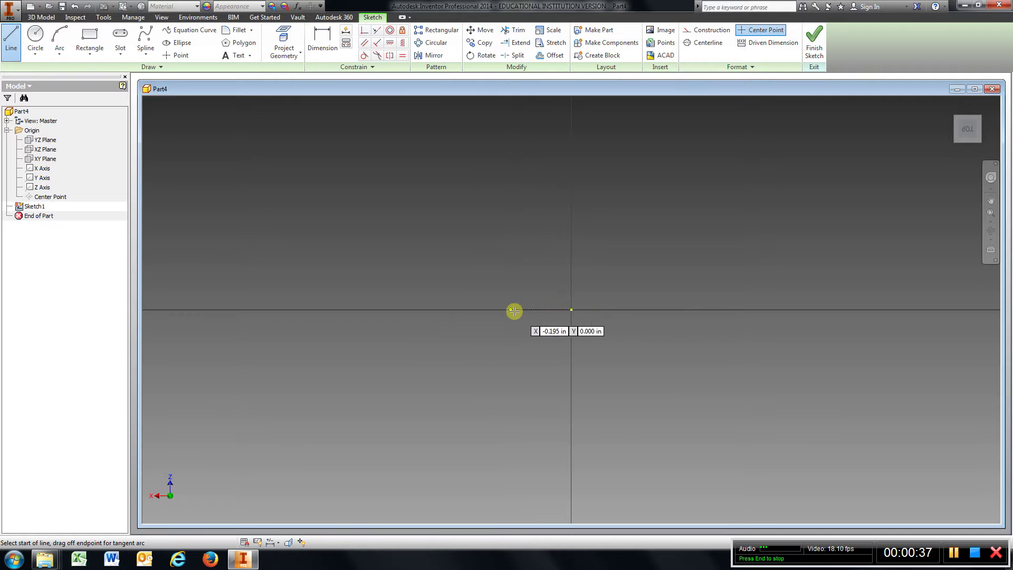
{"action": "left_click", "coordinate": [380, 309]}
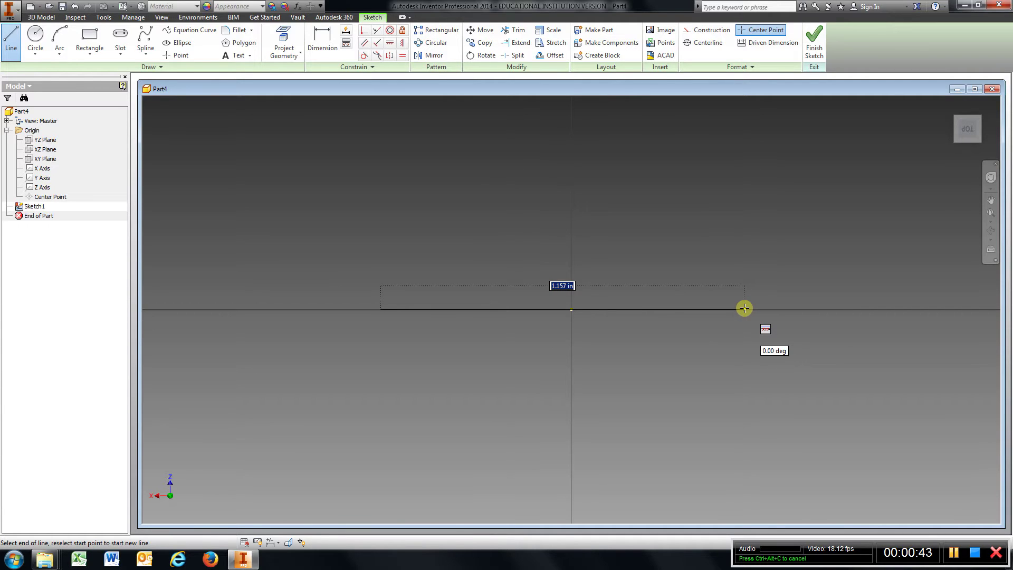
{"action": "type", "text": "4"}
{"action": "key", "text": "Return"}
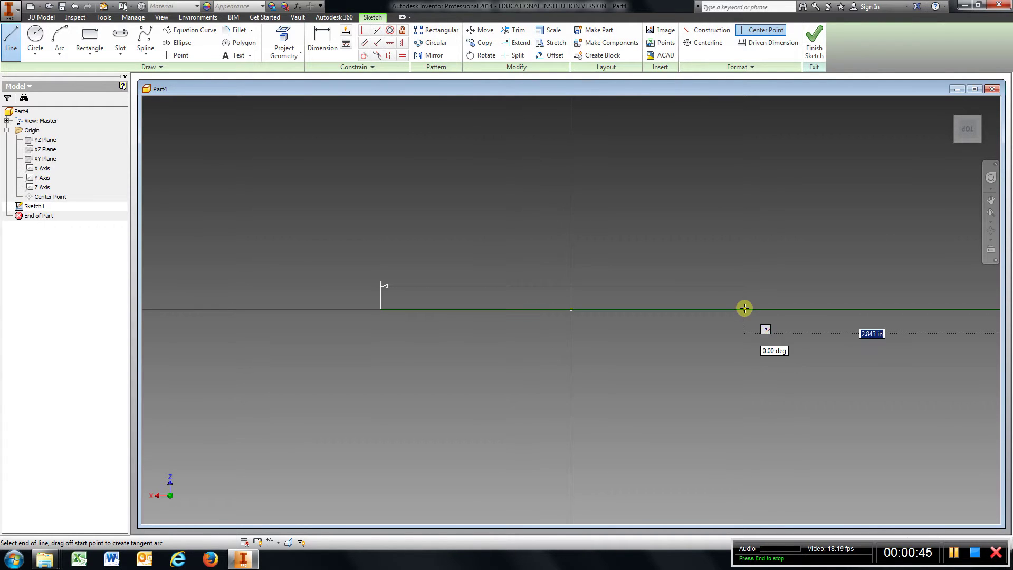
Step: Dimension the base line's left endpoint 2 in from the origin
{"action": "left_click", "coordinate": [322, 42]}
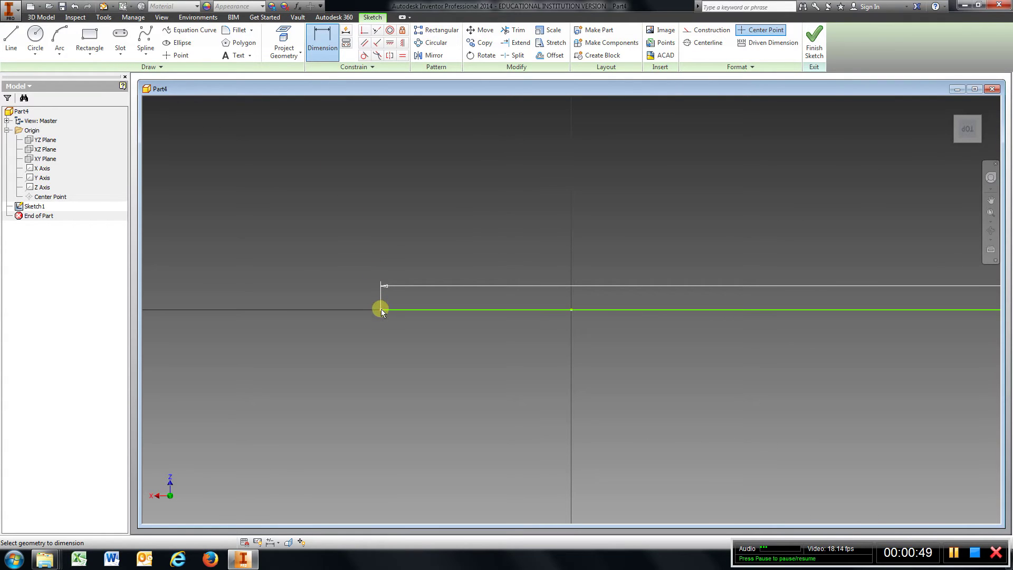
{"action": "left_click", "coordinate": [570, 309]}
{"action": "left_click", "coordinate": [464, 360]}
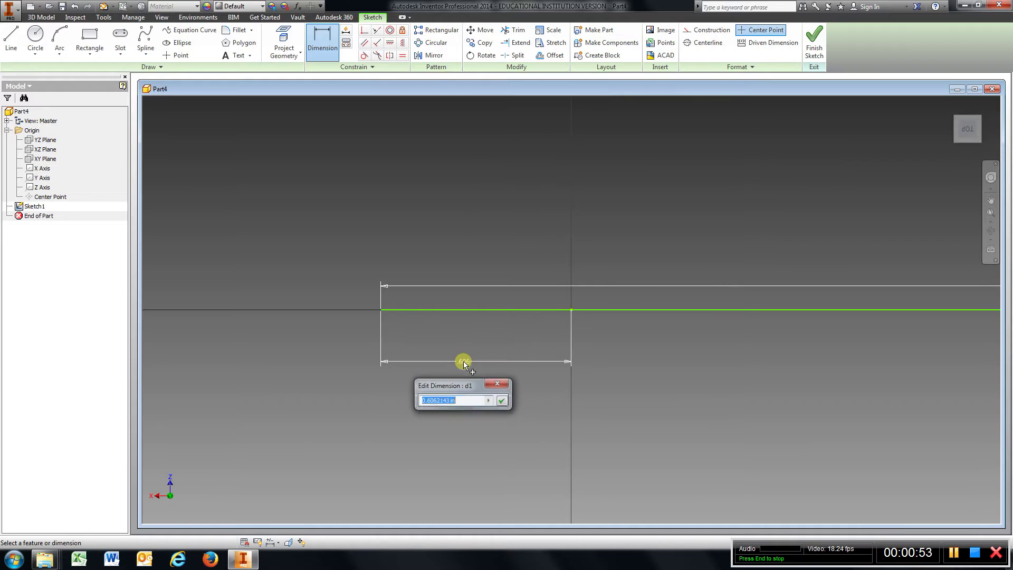
{"action": "type", "text": "2"}
{"action": "key", "text": "Return"}
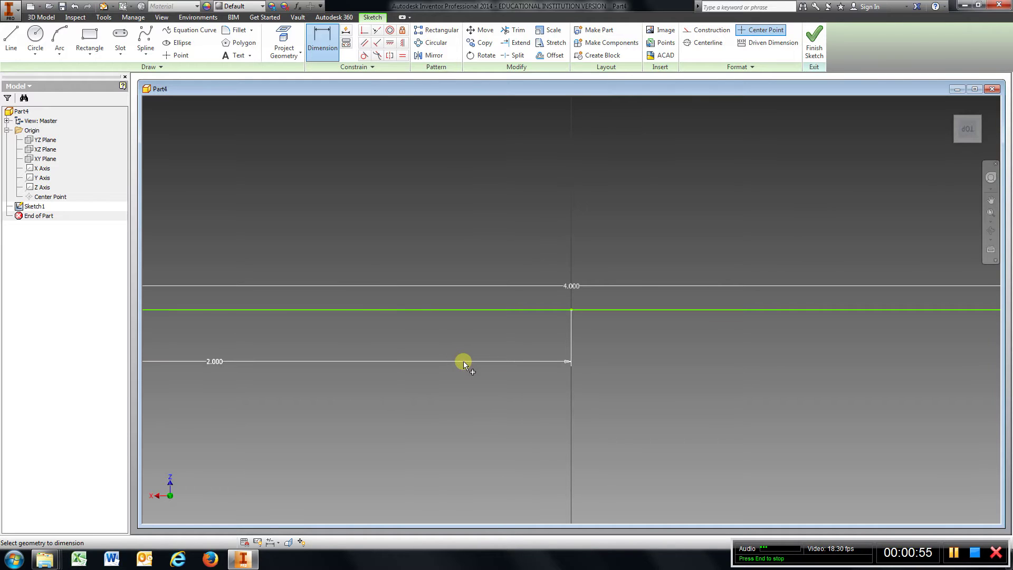
{"action": "scroll", "coordinate": [424, 334], "scroll_direction": "up", "scroll_amount": 5}
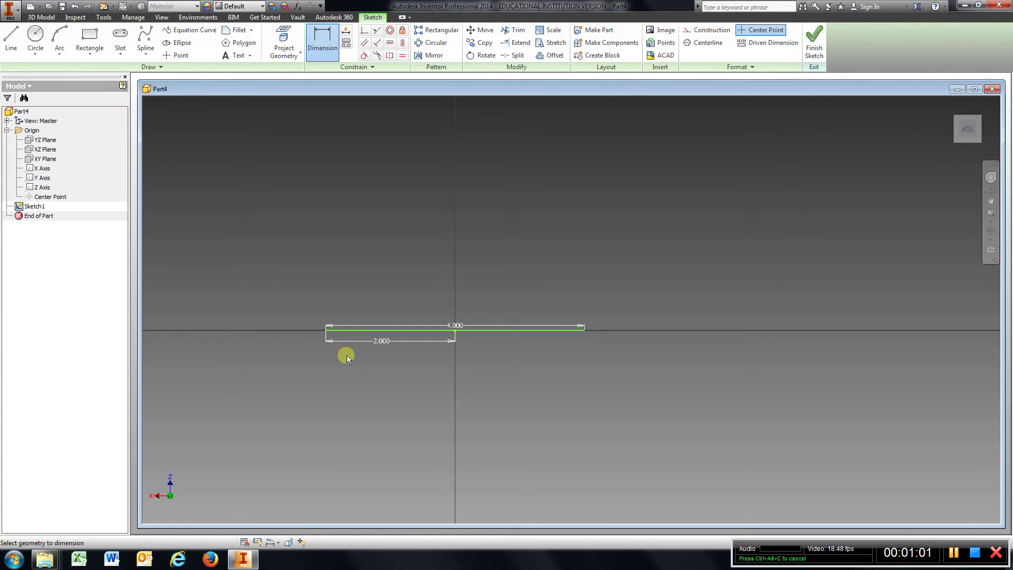
Step: Draw a 1.75 in vertical line upward from each end of the base line
{"action": "left_click", "coordinate": [11, 38]}
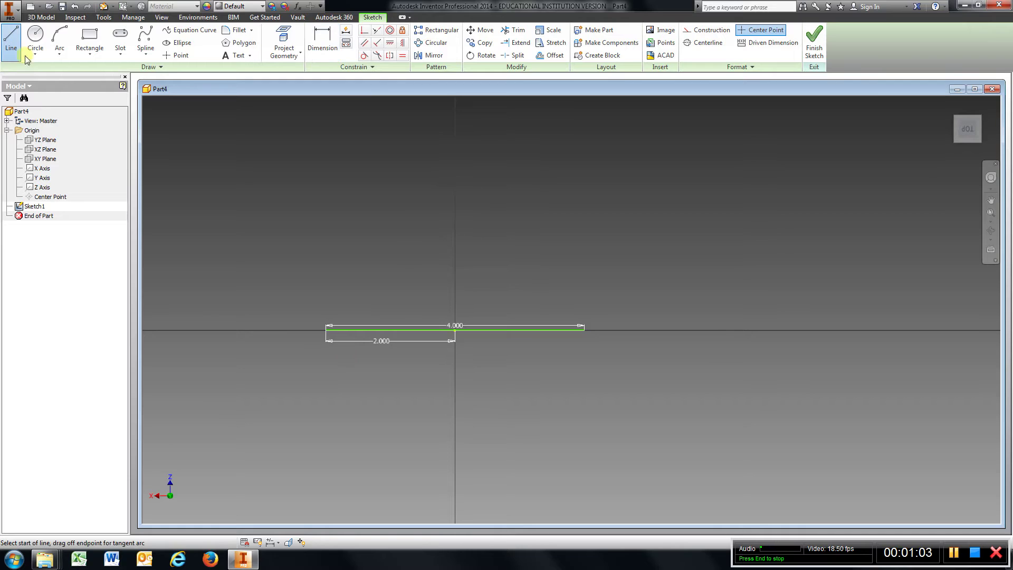
{"action": "left_click", "coordinate": [325, 329]}
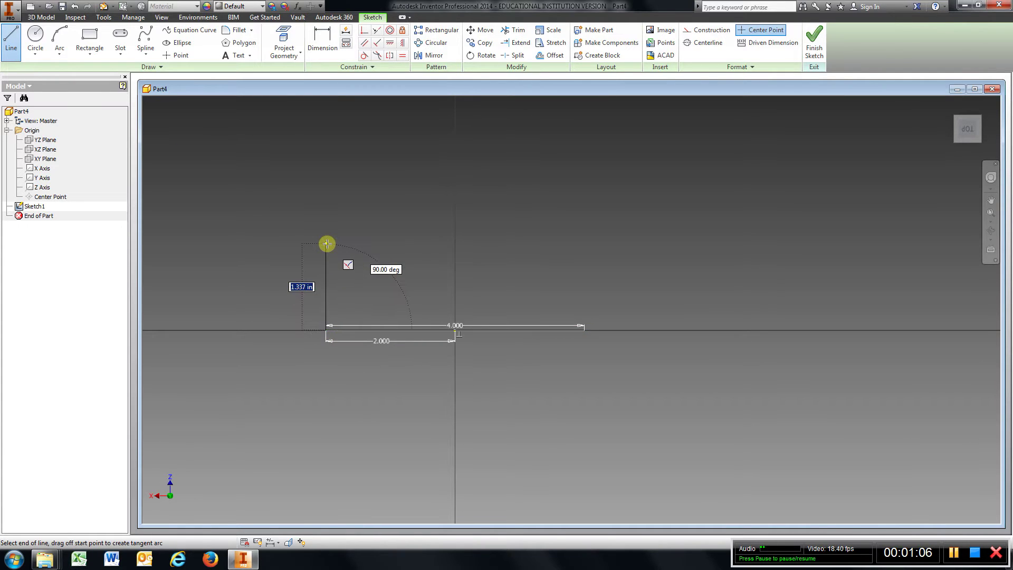
{"action": "type", "text": "1.75"}
{"action": "key", "text": "Return"}
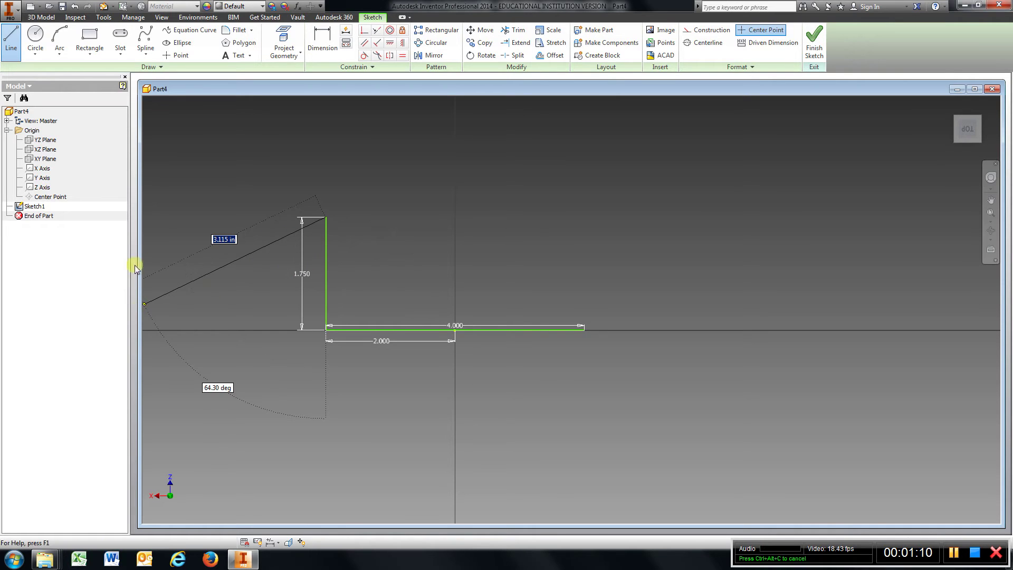
{"action": "left_click", "coordinate": [11, 40]}
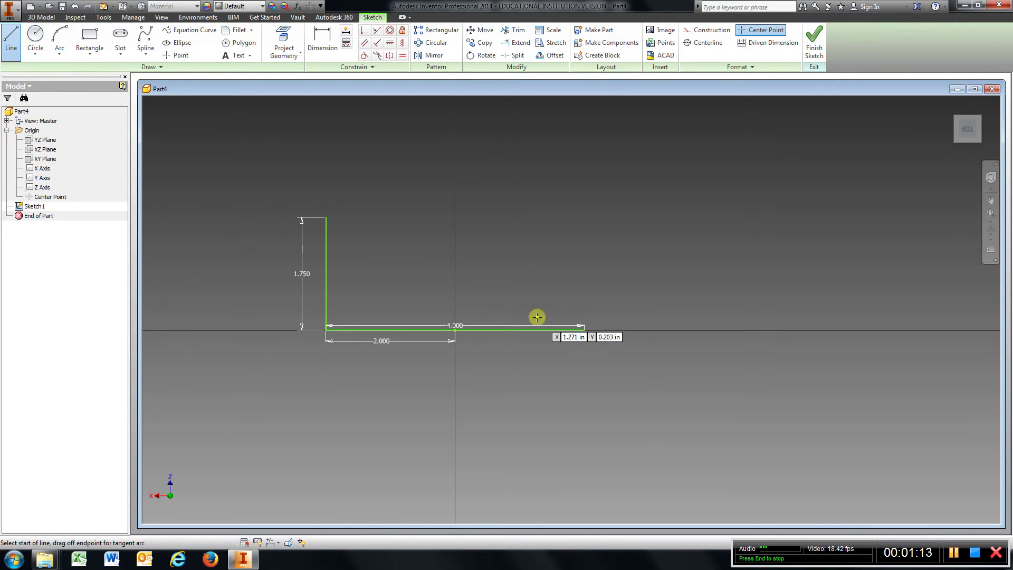
{"action": "left_click", "coordinate": [584, 330]}
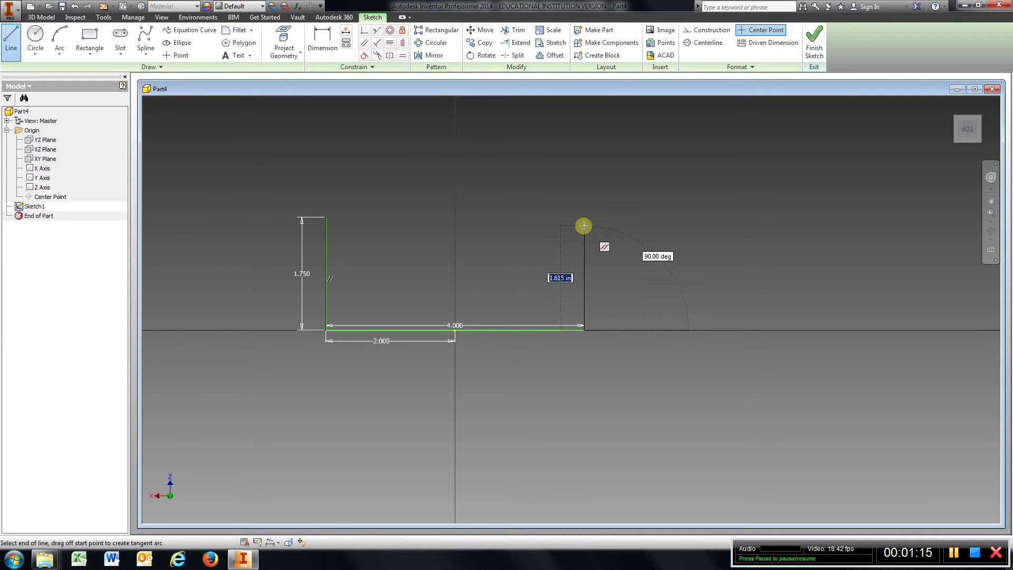
{"action": "type", "text": "1.750"}
{"action": "key", "text": "Return"}
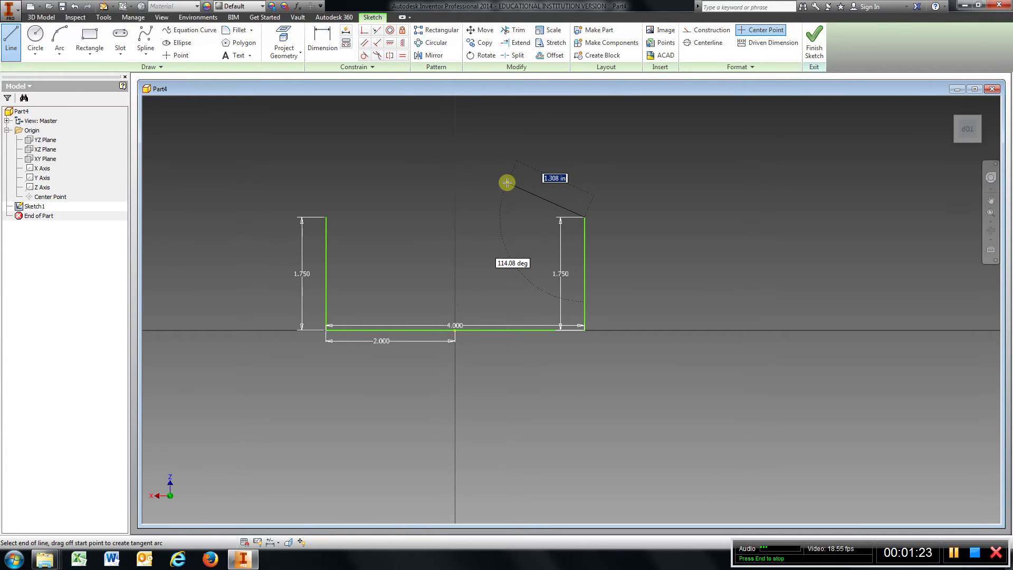
Step: Close the profile with two sloped lines and a horizontal top edge about 1.48 in long, about 2.29 in above the base
{"action": "left_click", "coordinate": [500, 181]}
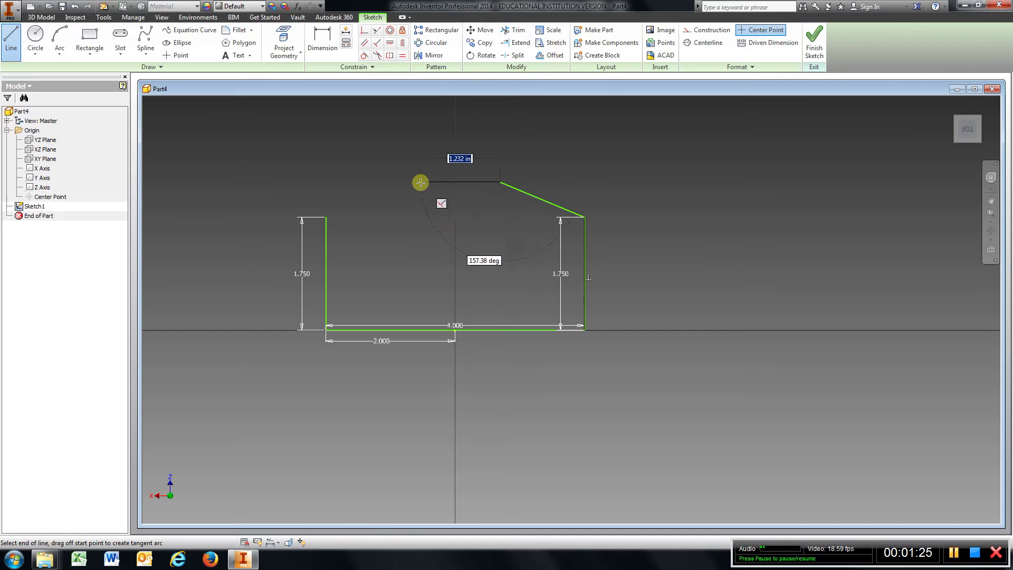
{"action": "left_click", "coordinate": [404, 182]}
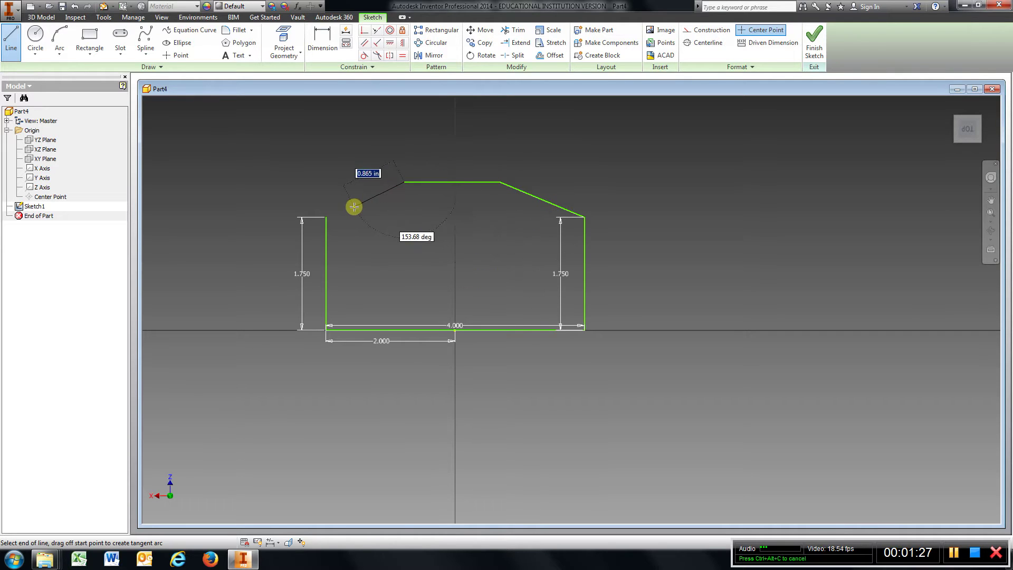
{"action": "left_click", "coordinate": [327, 217]}
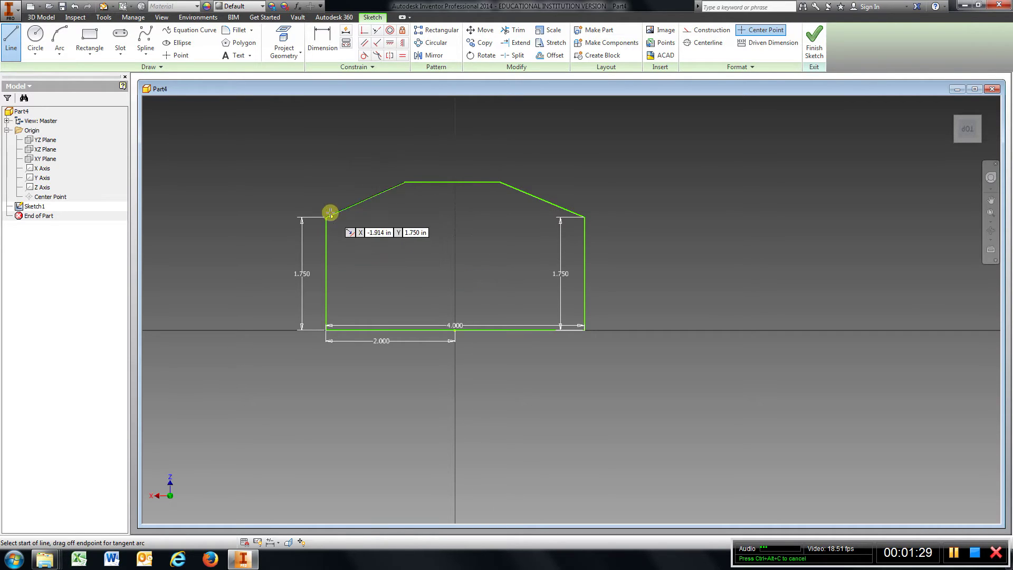
Step: Dimension the profile's overall height from the base line to the top edge as 2.5 in
{"action": "left_click", "coordinate": [322, 42]}
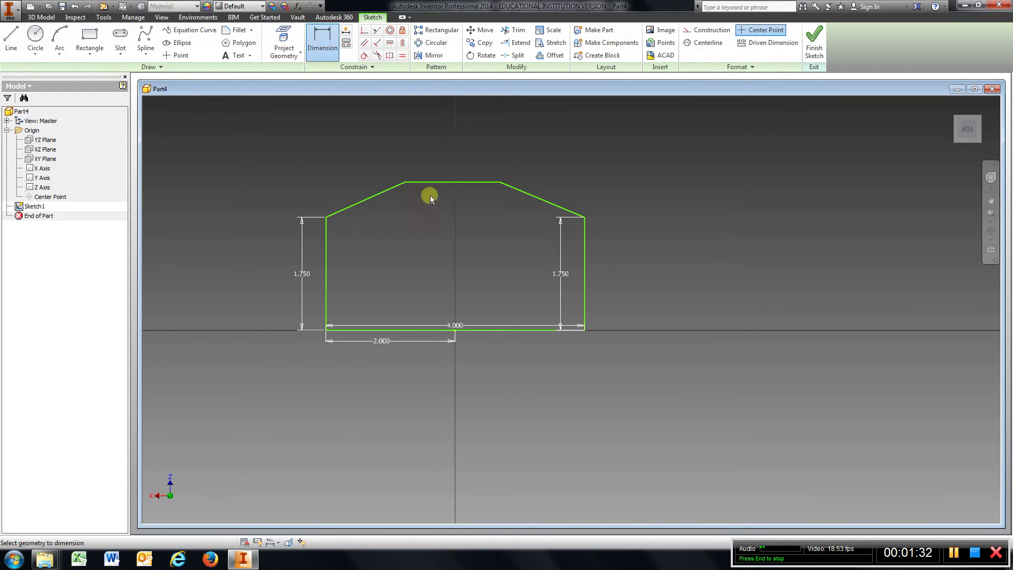
{"action": "left_click", "coordinate": [485, 330]}
{"action": "left_click", "coordinate": [487, 183]}
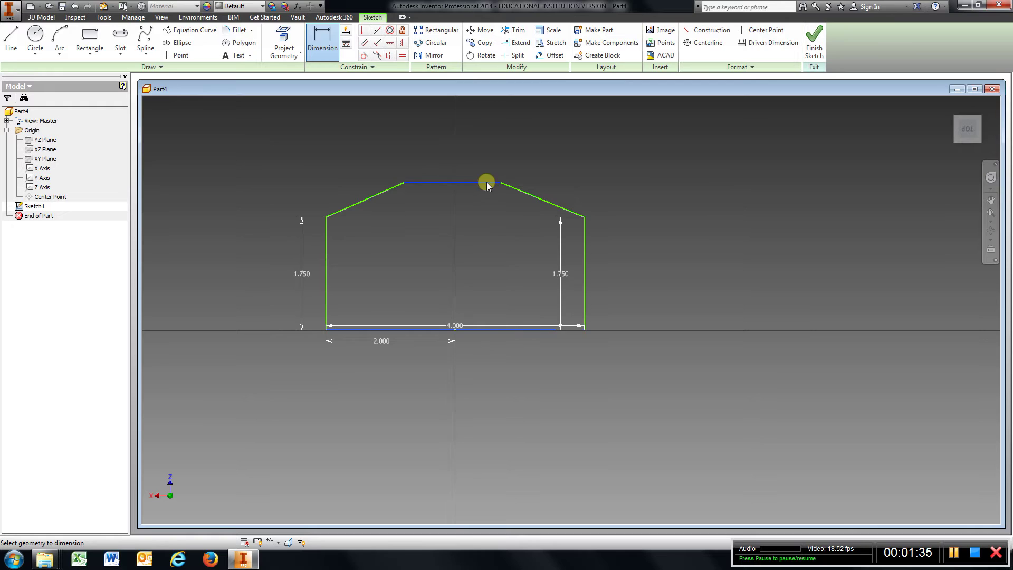
{"action": "left_click", "coordinate": [711, 267]}
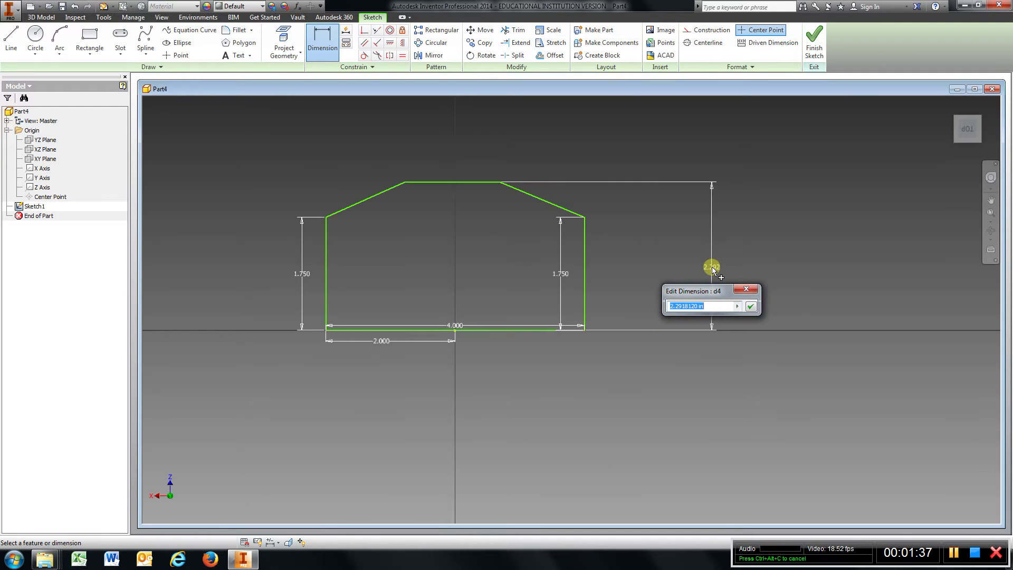
{"action": "type", "text": "2.5"}
{"action": "key", "text": "Return"}
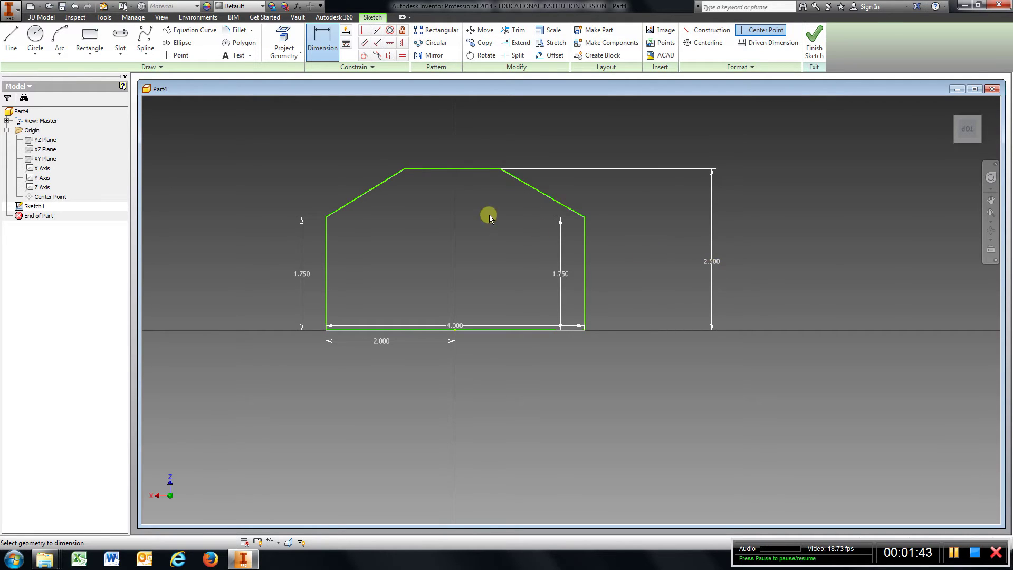
Step: Dimension the length of the horizontal top edge as 1.25 in
{"action": "left_click", "coordinate": [461, 168]}
{"action": "left_click", "coordinate": [462, 134]}
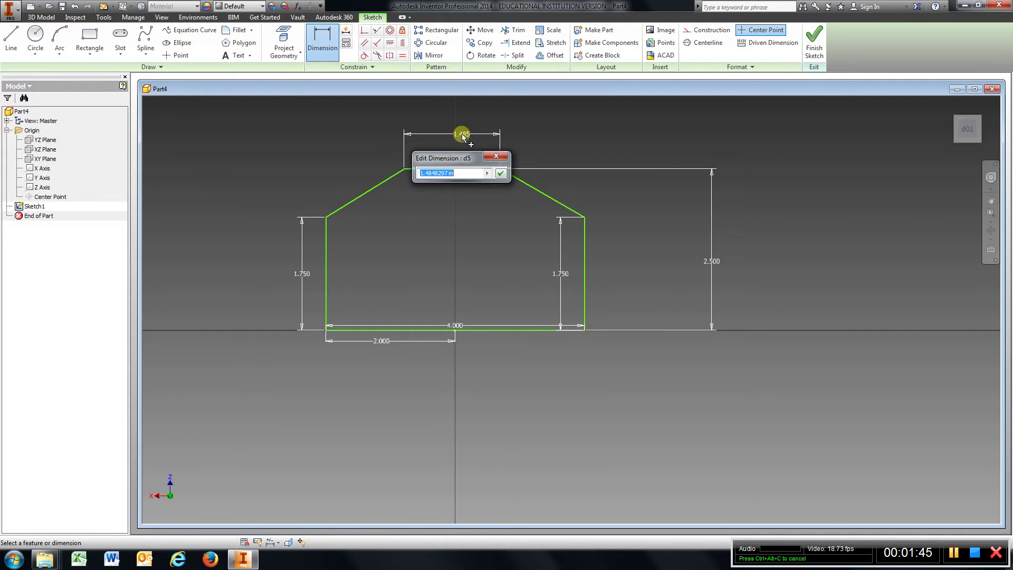
{"action": "type", "text": "1.25"}
{"action": "key", "text": "Return"}
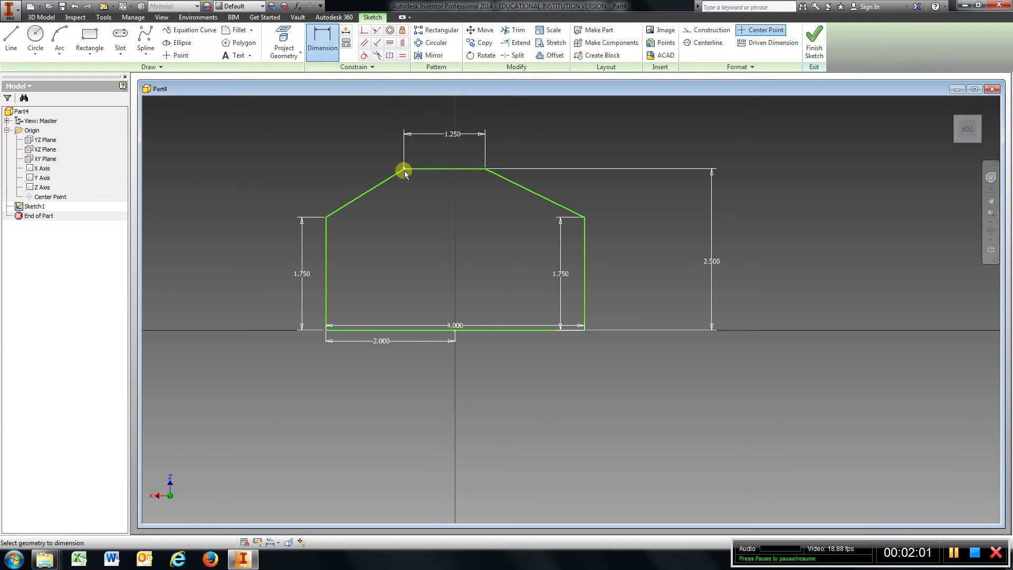
Step: Dimension the horizontal distance between the two ends of the left sloped edge as 1.375 in
{"action": "left_click", "coordinate": [327, 220]}
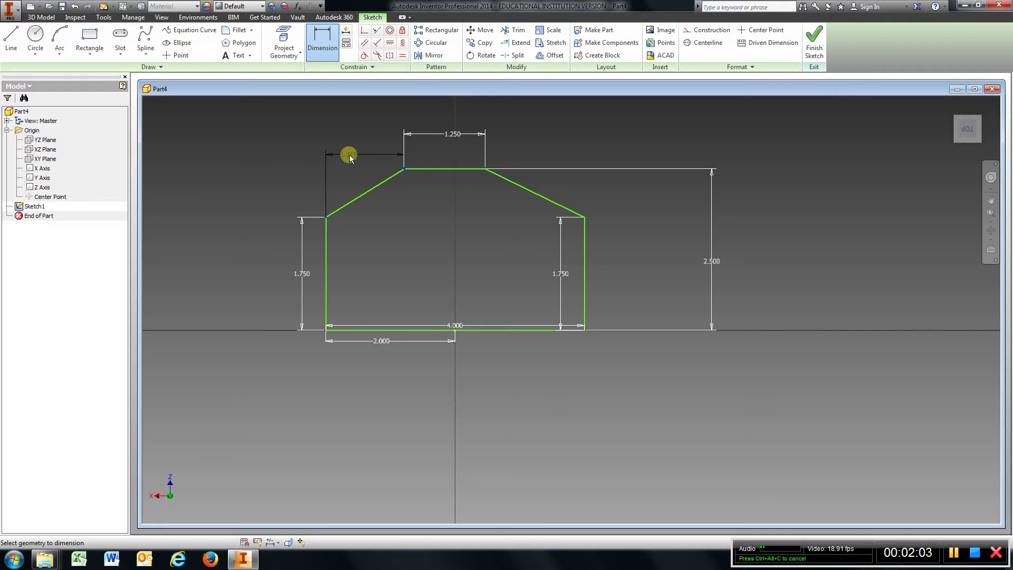
{"action": "left_click", "coordinate": [367, 136]}
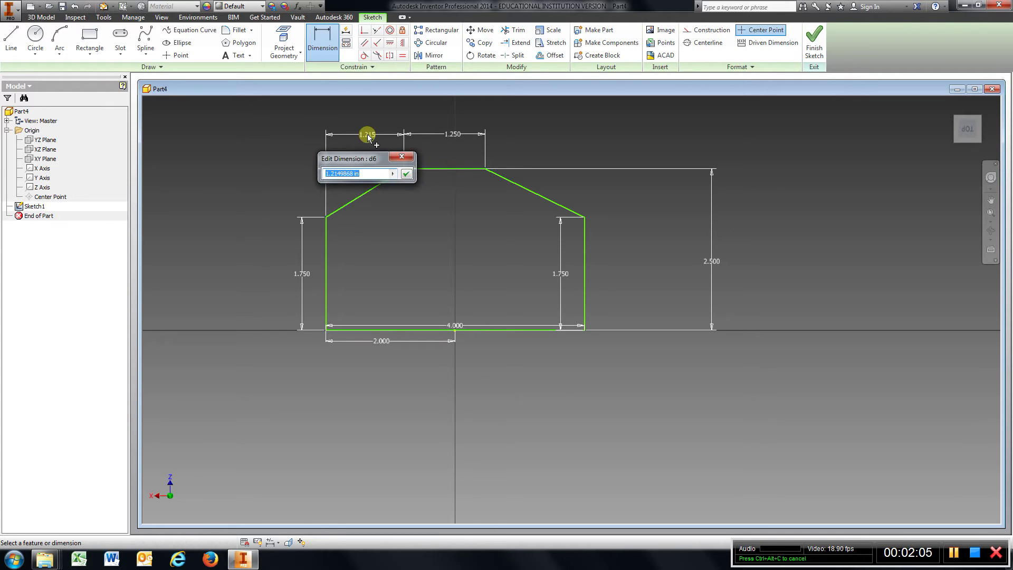
{"action": "type", "text": "1.375"}
{"action": "key", "text": "Return"}
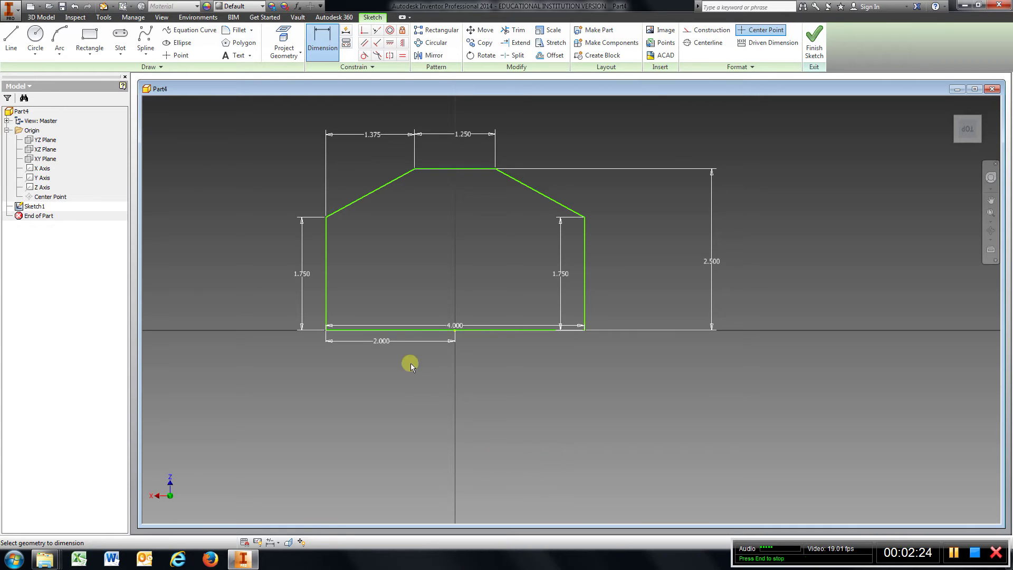
Step: Draw a 0.5 in diameter circle in the left half of the profile
{"action": "left_click", "coordinate": [35, 36]}
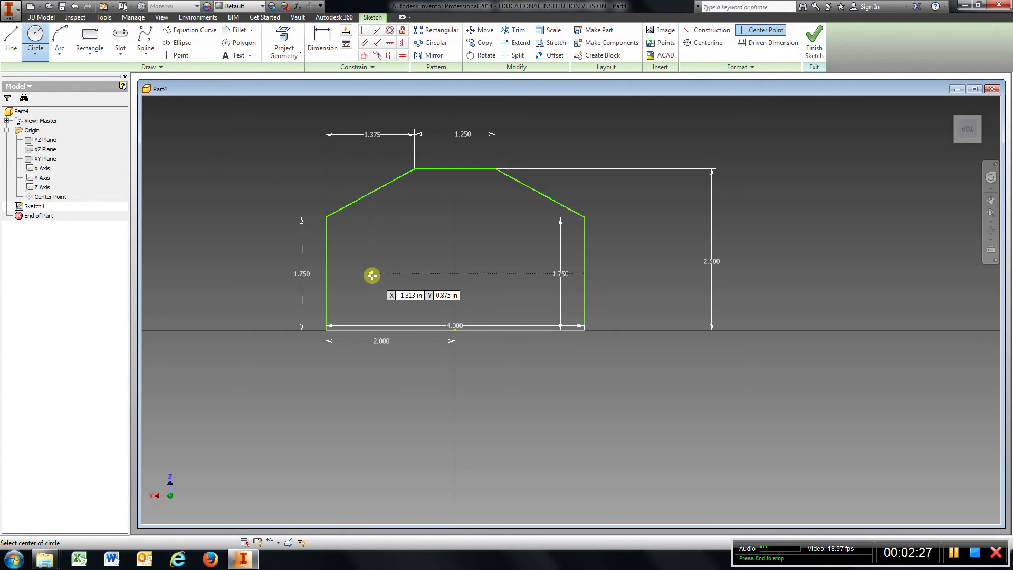
{"action": "left_click", "coordinate": [370, 271]}
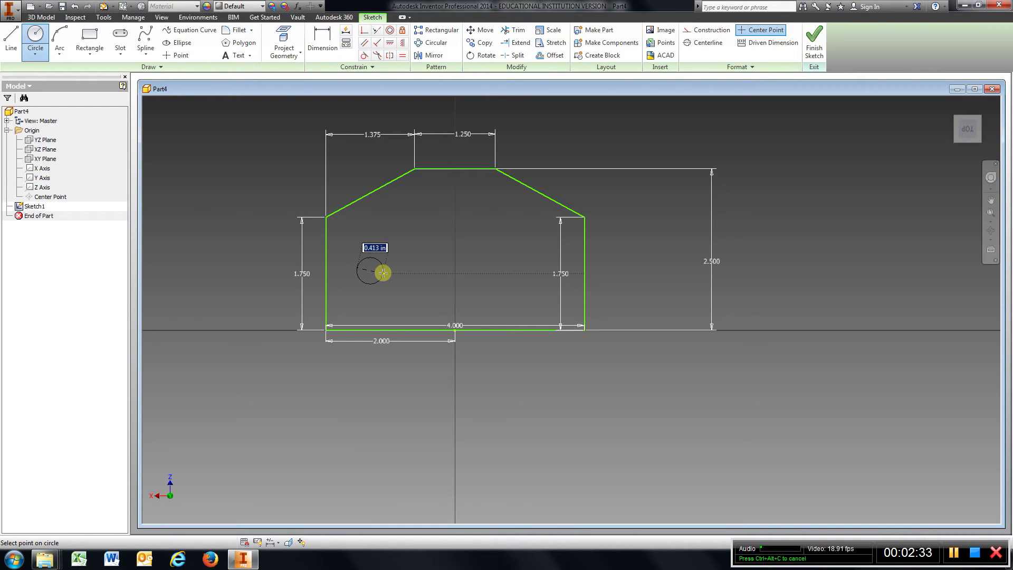
{"action": "type", "text": ".5"}
{"action": "key", "text": "Return"}
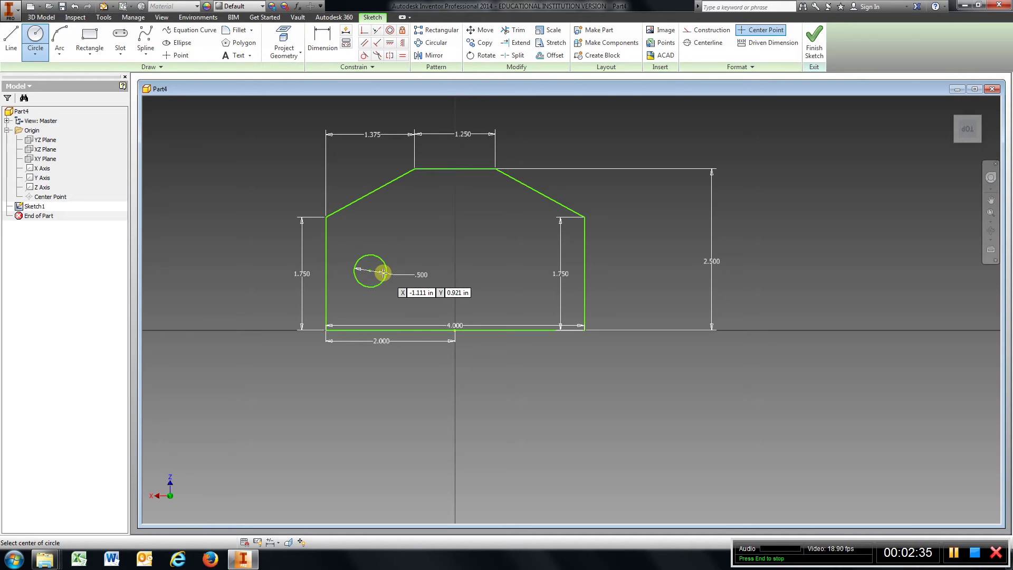
Step: Dimension the vertical distance from the base line to the left circle's center as 0.75 in
{"action": "left_click", "coordinate": [322, 42]}
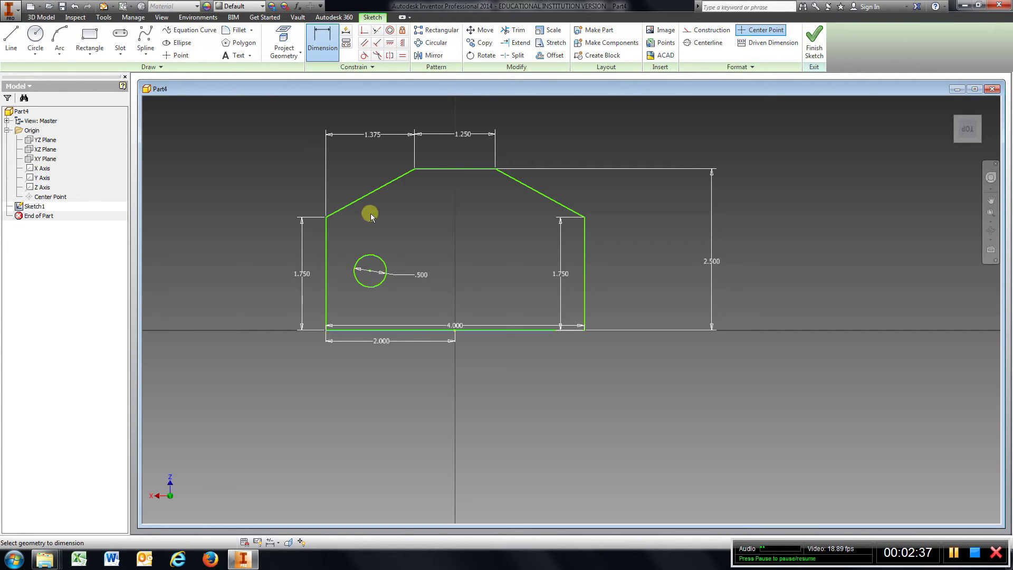
{"action": "left_click", "coordinate": [390, 330]}
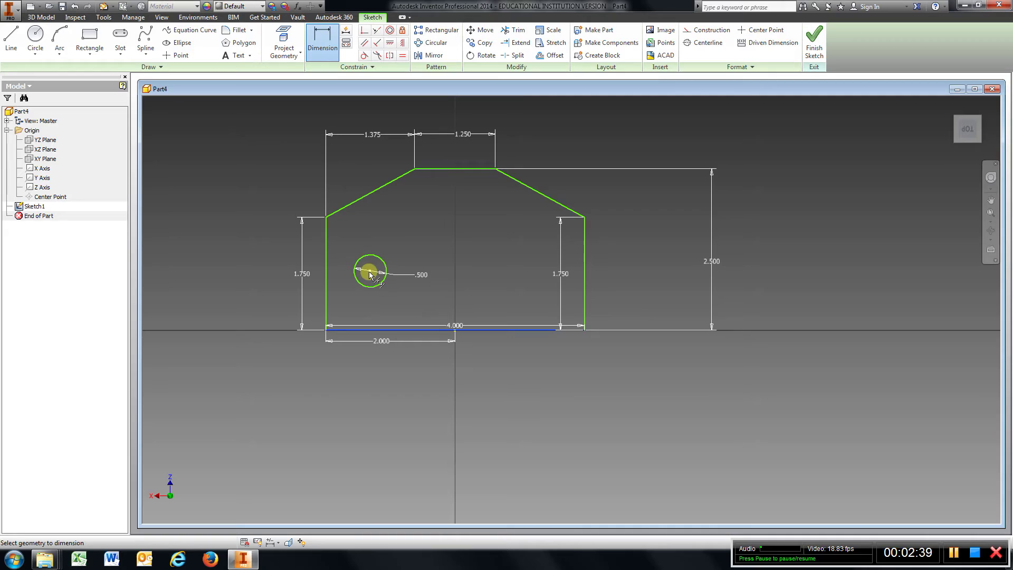
{"action": "left_click", "coordinate": [369, 273]}
{"action": "left_click", "coordinate": [418, 290]}
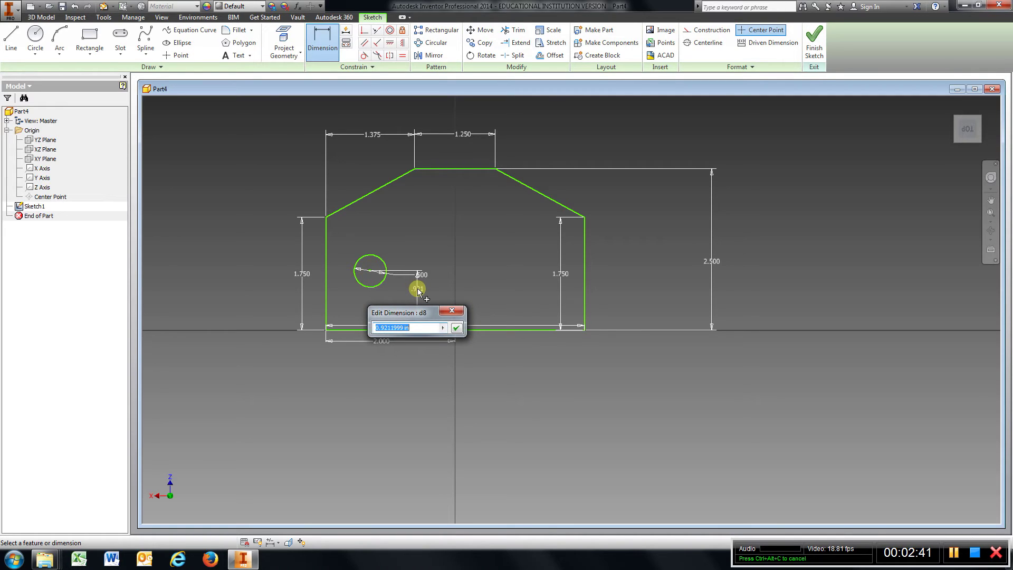
{"action": "type", "text": ".75"}
{"action": "key", "text": "Return"}
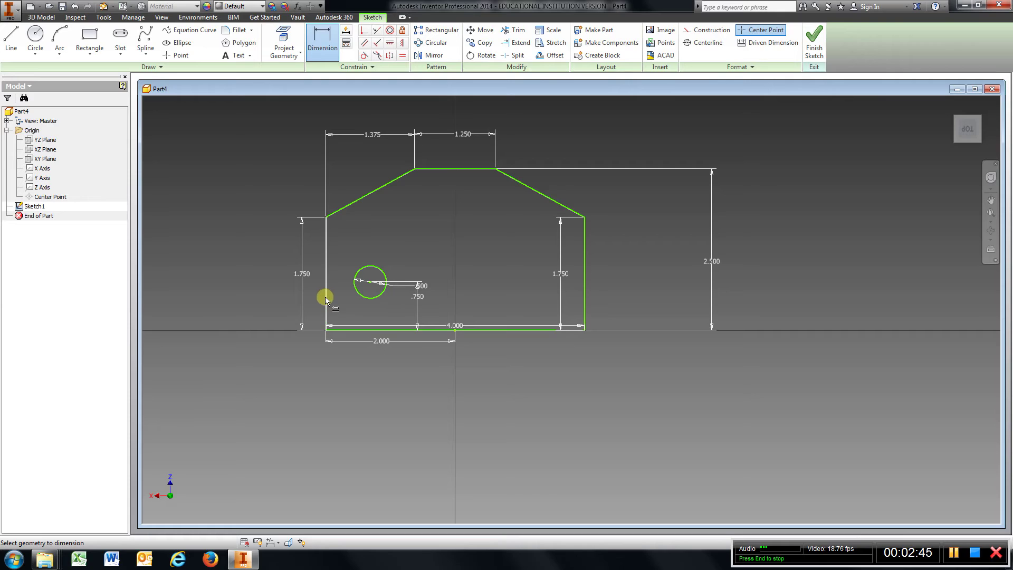
Step: Dimension the horizontal distance from the profile's left vertical edge to the left circle's center as 0.75 in
{"action": "left_click", "coordinate": [326, 296]}
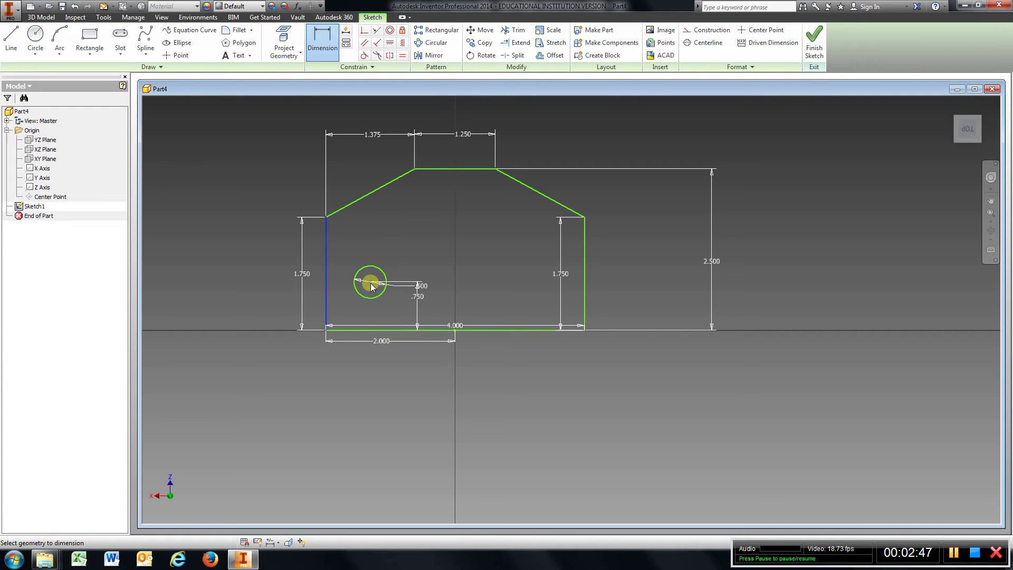
{"action": "left_click", "coordinate": [370, 283]}
{"action": "left_click", "coordinate": [347, 315]}
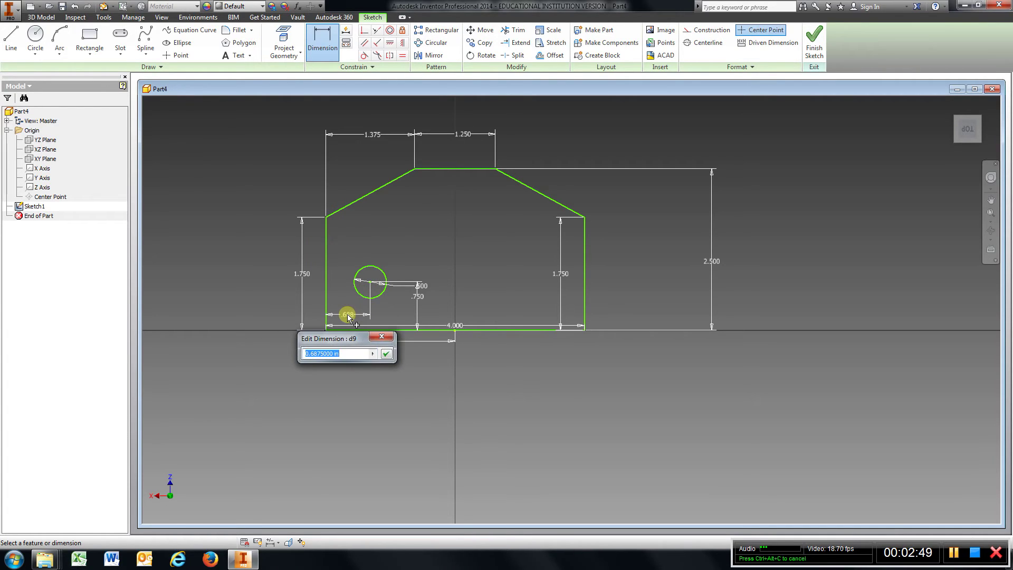
{"action": "type", "text": ".75"}
{"action": "key", "text": "Return"}
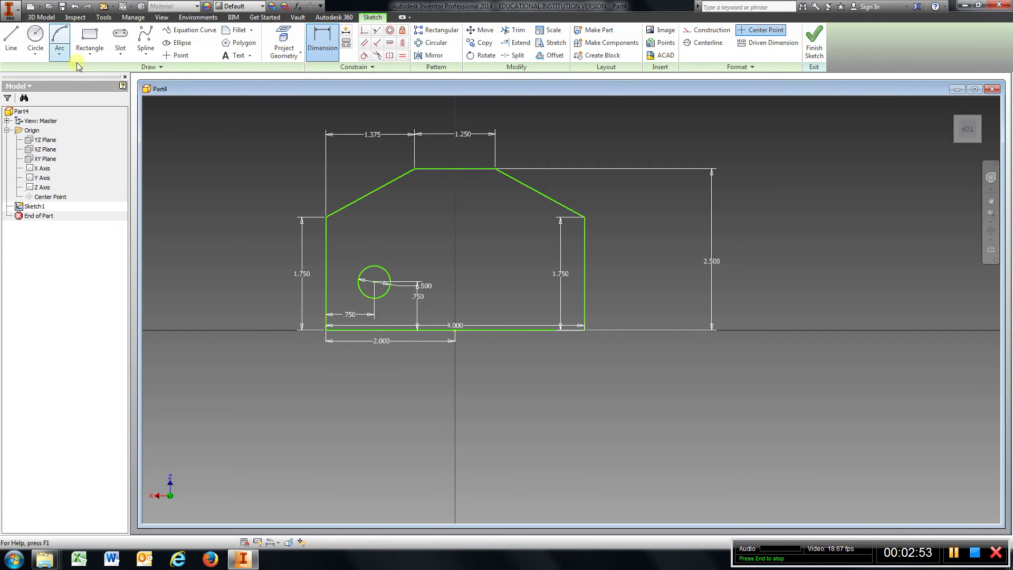
Step: Draw a 0.5 in diameter circle in the right half of the profile, level with the left circle's center
{"action": "left_click", "coordinate": [36, 36]}
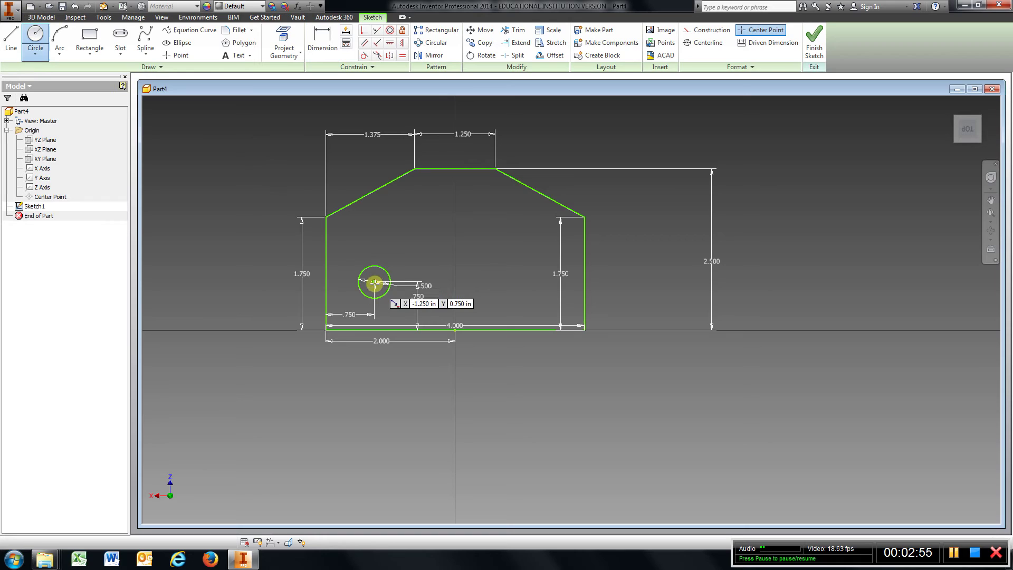
{"action": "left_click", "coordinate": [518, 281]}
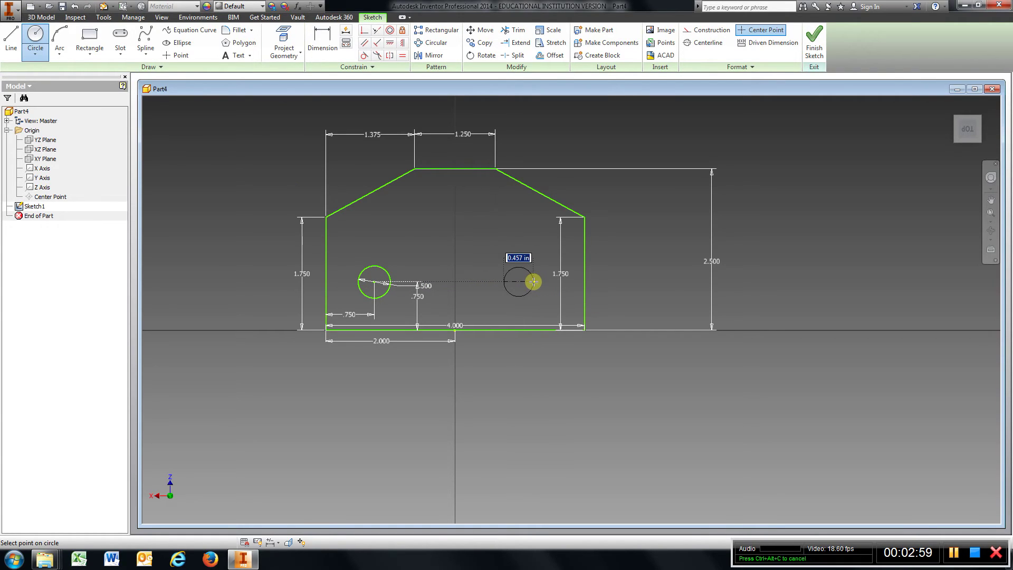
{"action": "type", "text": ".5"}
{"action": "key", "text": "Return"}
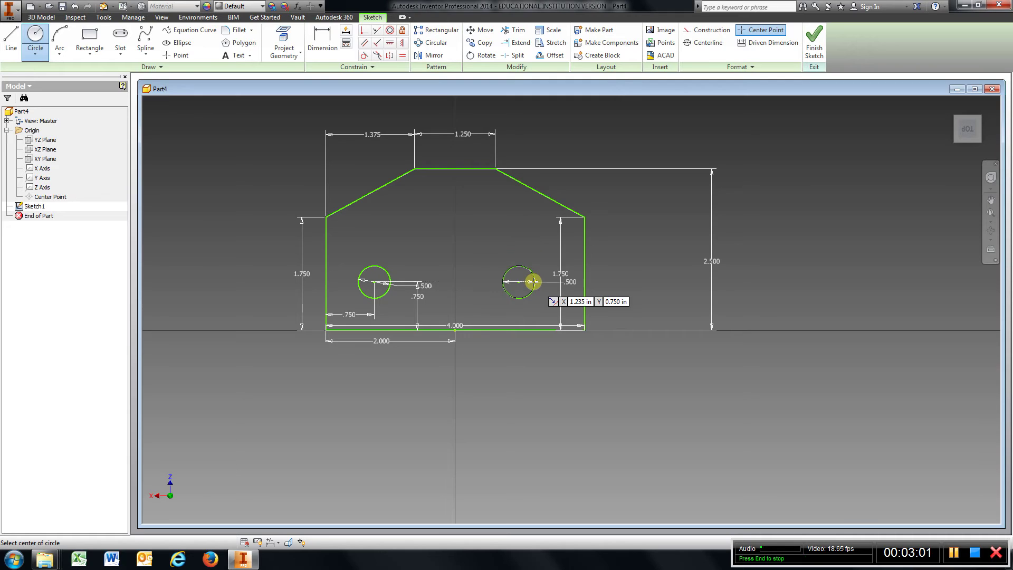
Step: Dimension the vertical distance from the base line to the right circle's center as 0.75 in
{"action": "left_click", "coordinate": [322, 42]}
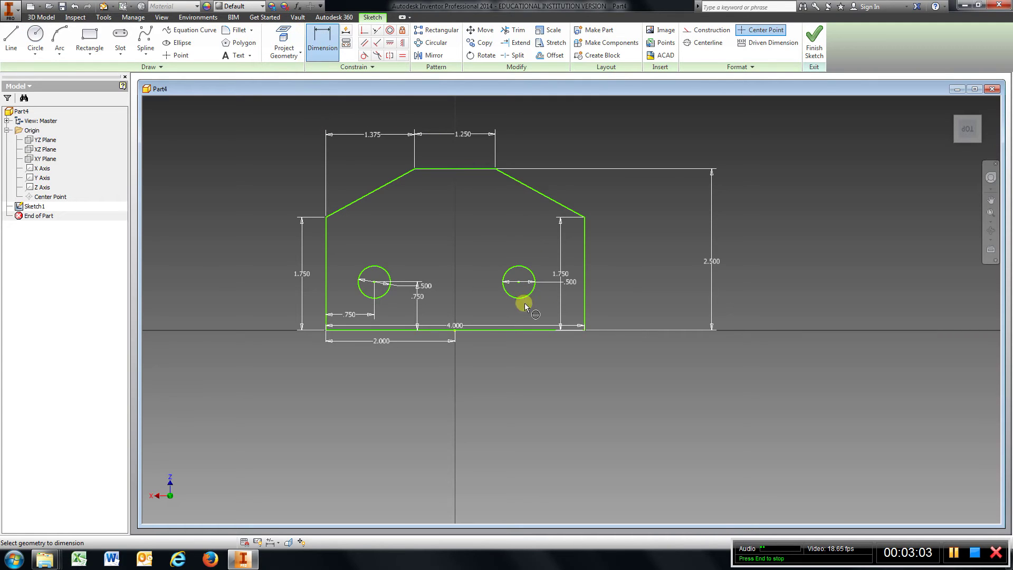
{"action": "left_click", "coordinate": [520, 329]}
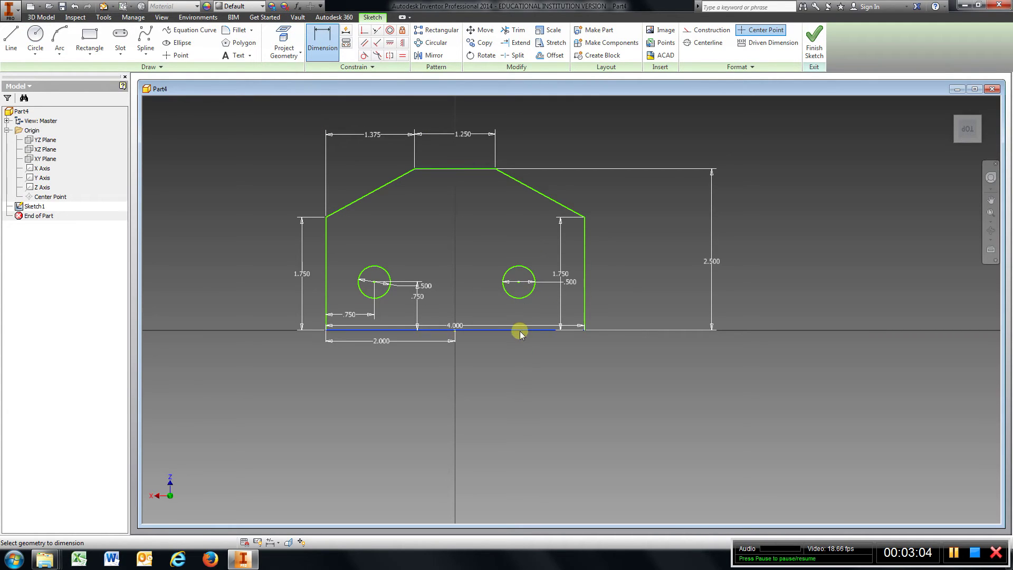
{"action": "left_click", "coordinate": [519, 283]}
{"action": "left_click", "coordinate": [491, 308]}
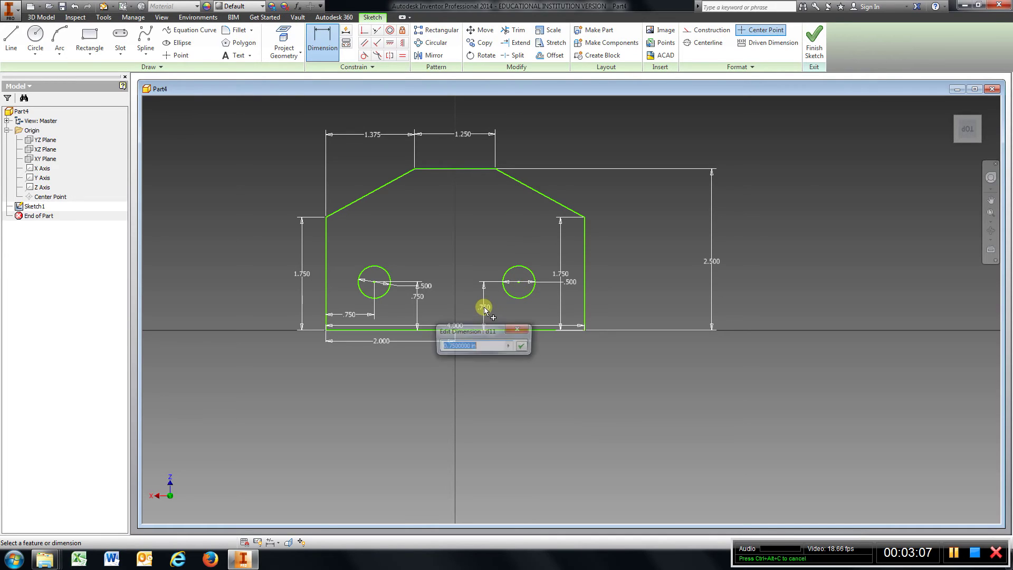
{"action": "left_click", "coordinate": [522, 346]}
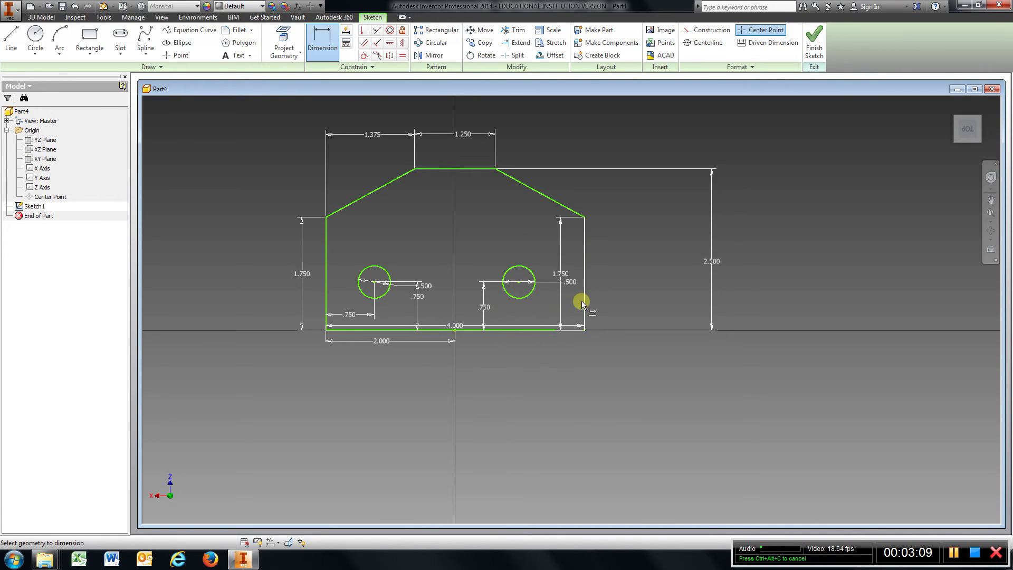
Step: Dimension the horizontal distance from the profile's right vertical edge to the right circle's center as 0.75 in
{"action": "left_click", "coordinate": [583, 299]}
{"action": "left_click", "coordinate": [520, 283]}
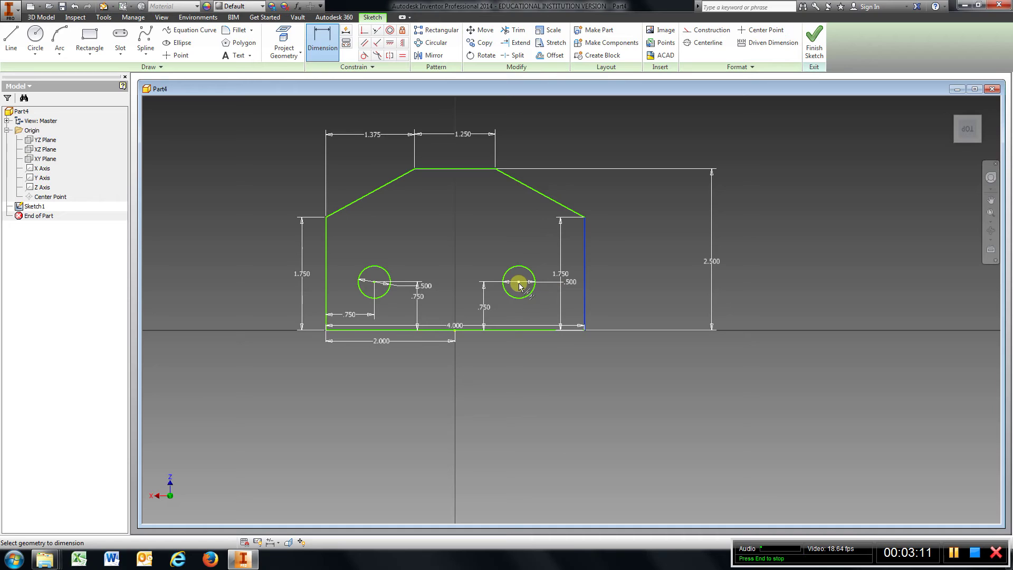
{"action": "left_click", "coordinate": [549, 349]}
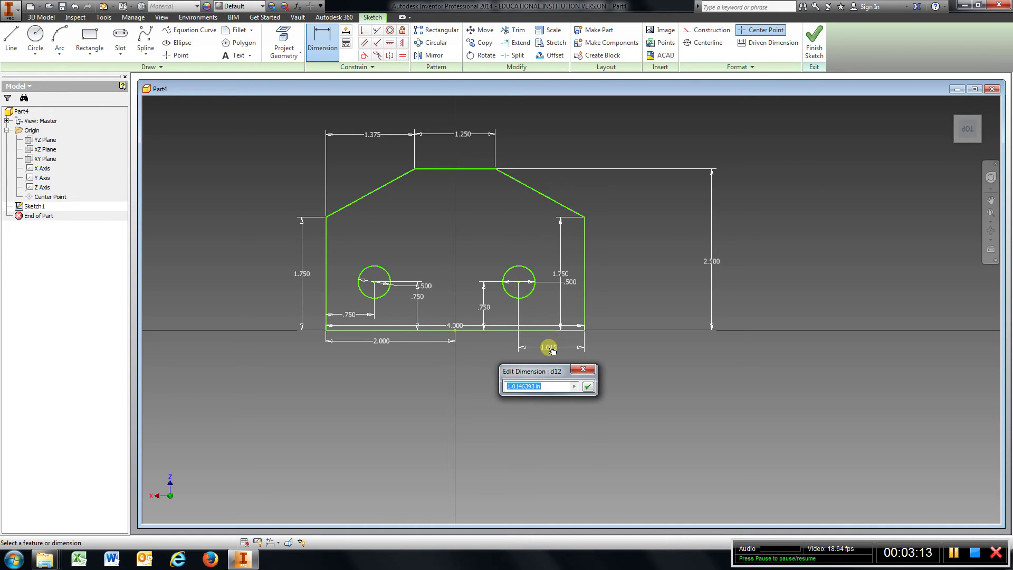
{"action": "type", "text": ".75"}
{"action": "key", "text": "Return"}
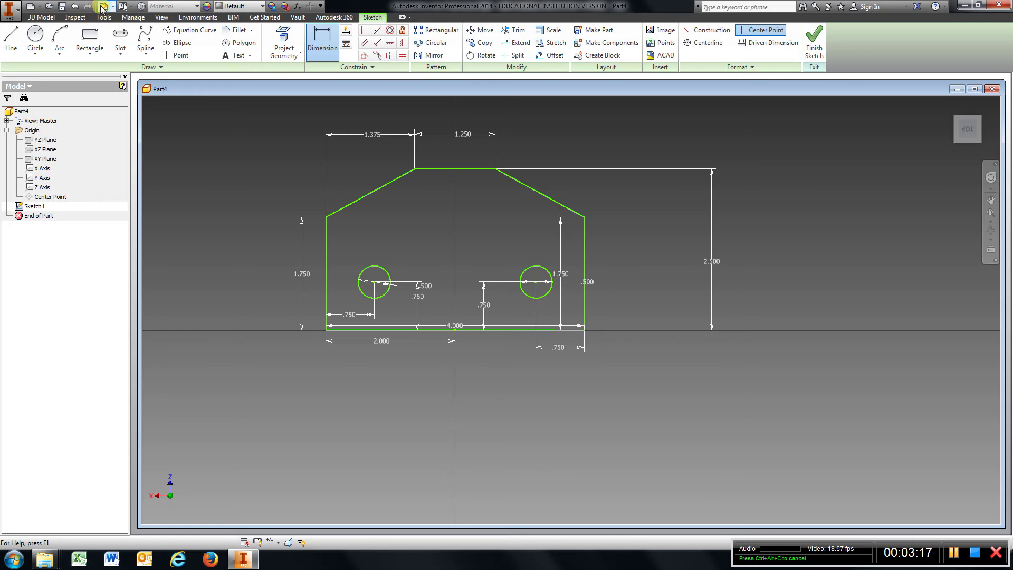
Step: Draw a 1.25 in diameter circle centered below the top edge's midpoint, above and between the two small circles
{"action": "left_click", "coordinate": [36, 35]}
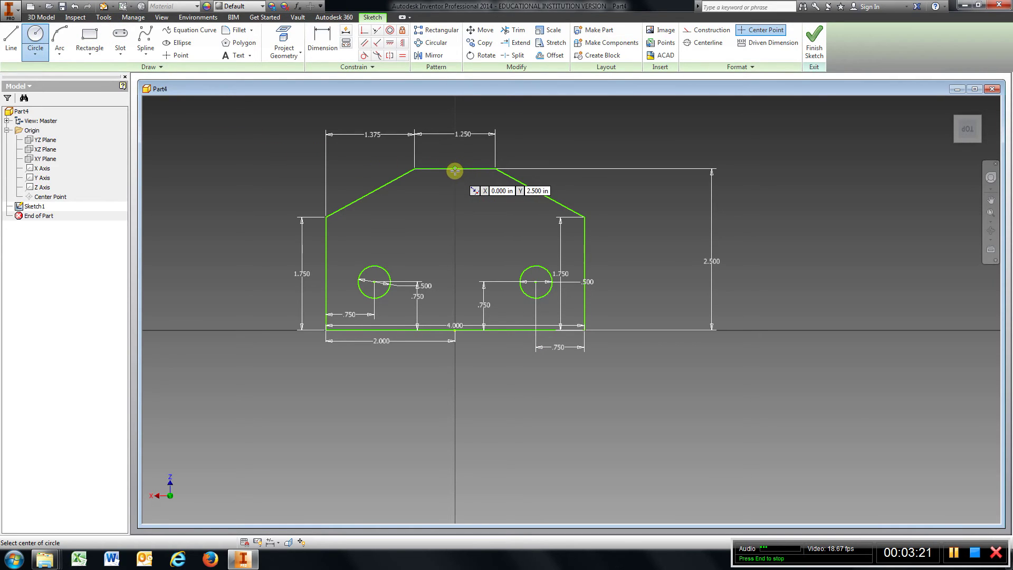
{"action": "left_click", "coordinate": [456, 232]}
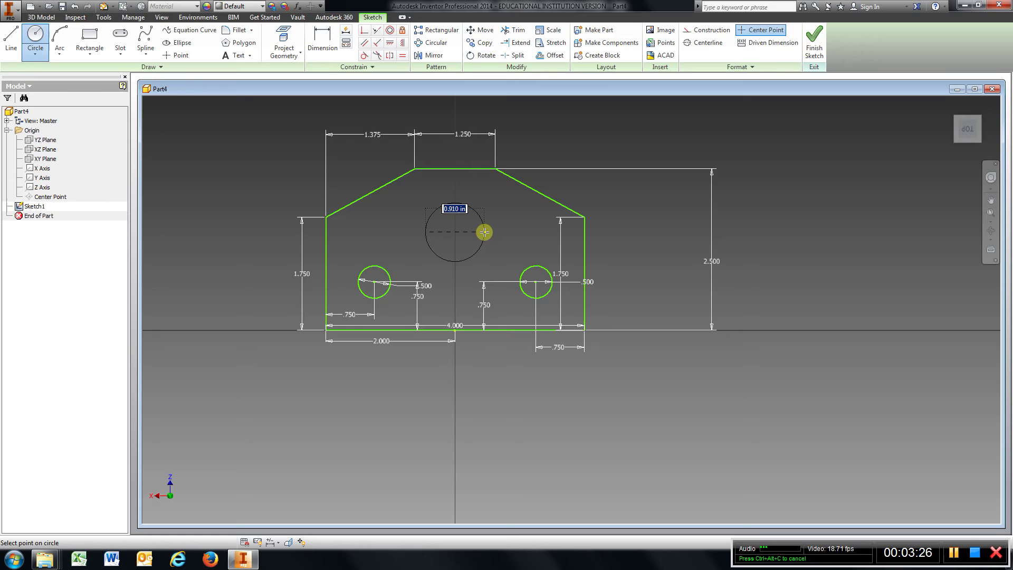
{"action": "type", "text": "1.25"}
{"action": "key", "text": "Return"}
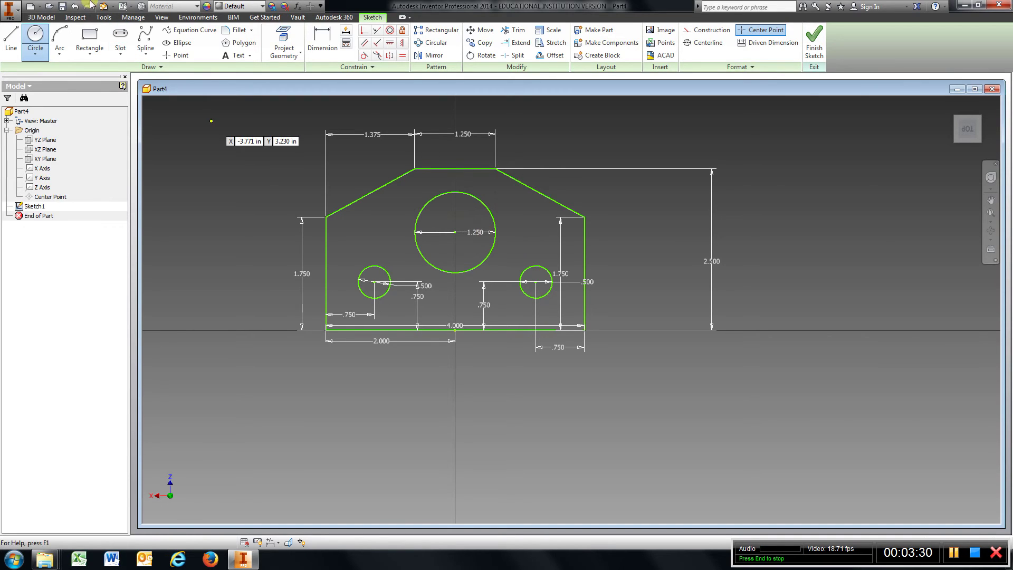
Step: Dimension the horizontal distance from the profile's left vertical edge to the large circle's center as 2 in
{"action": "left_click", "coordinate": [322, 42]}
{"action": "left_click", "coordinate": [327, 240]}
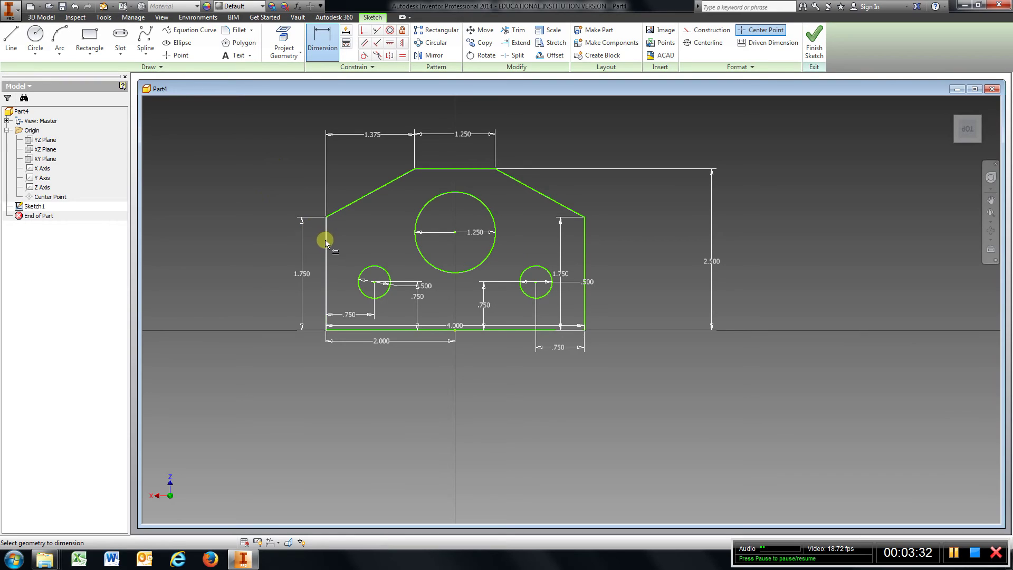
{"action": "left_click", "coordinate": [455, 234]}
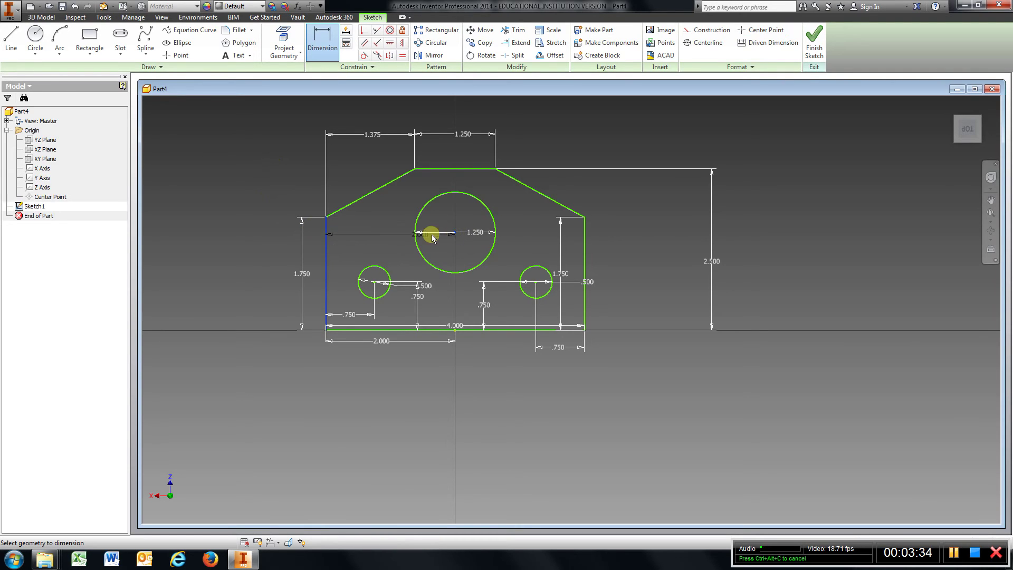
{"action": "left_click", "coordinate": [381, 236]}
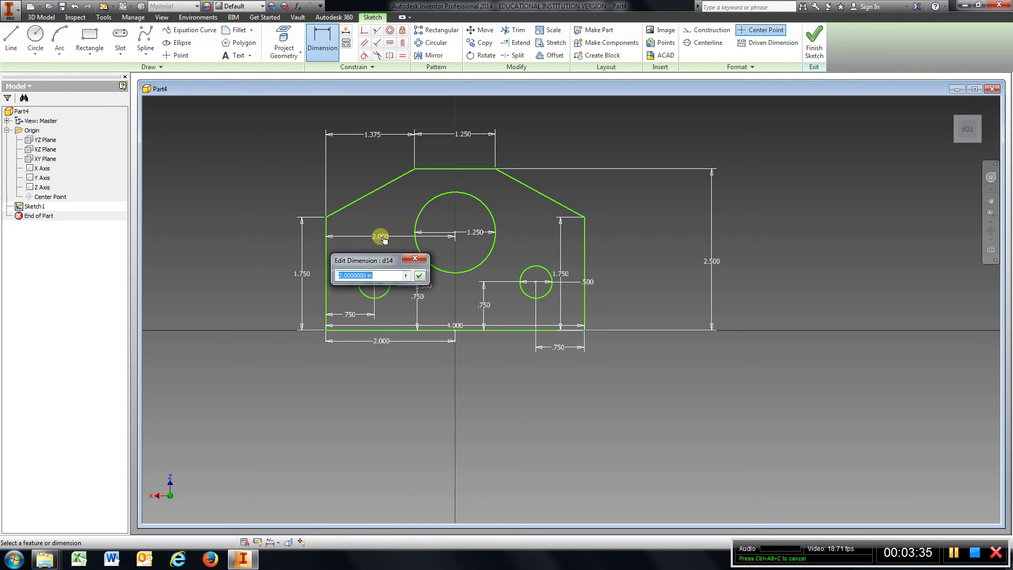
{"action": "left_click", "coordinate": [419, 275]}
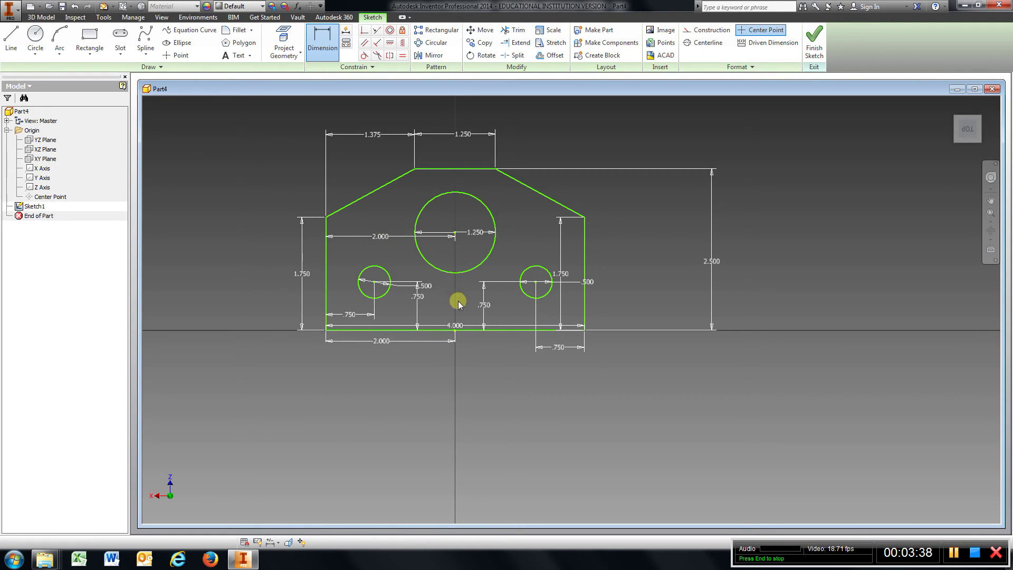
Step: Dimension the vertical distance from the base line to the large circle's center as 1 in
{"action": "left_click", "coordinate": [476, 331]}
{"action": "left_click", "coordinate": [454, 233]}
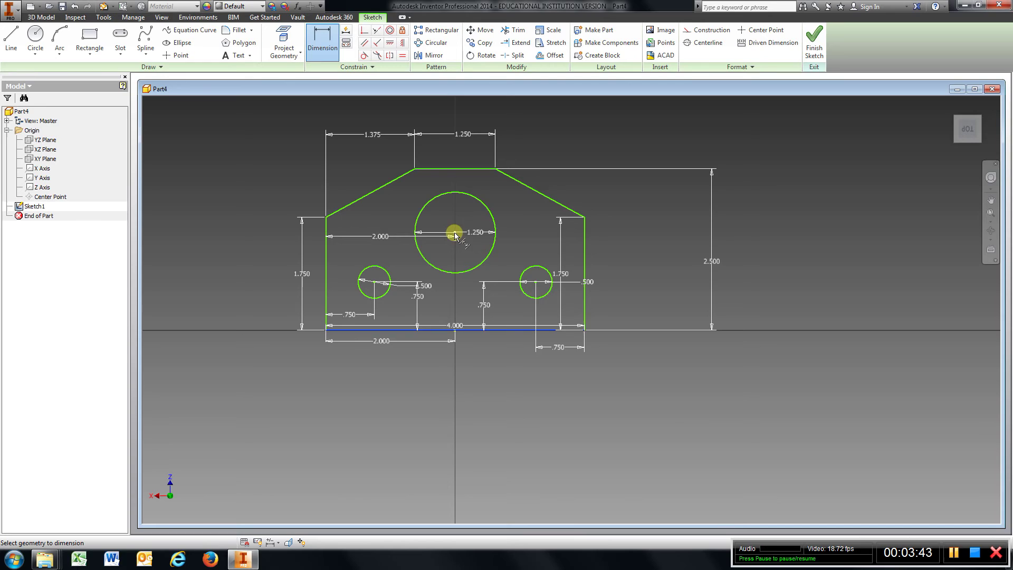
{"action": "left_click", "coordinate": [645, 292]}
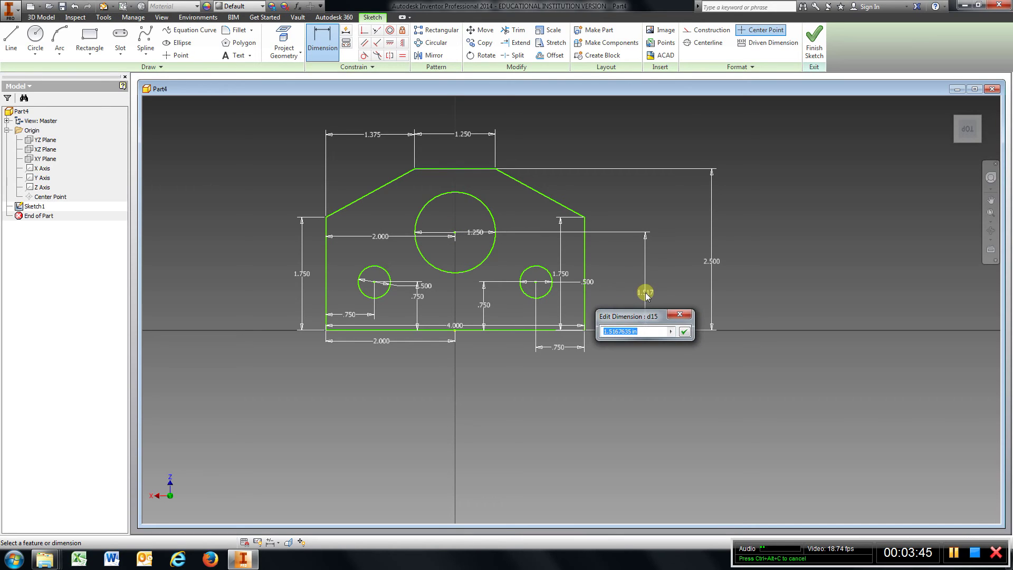
{"action": "type", "text": "1"}
{"action": "key", "text": "Return"}
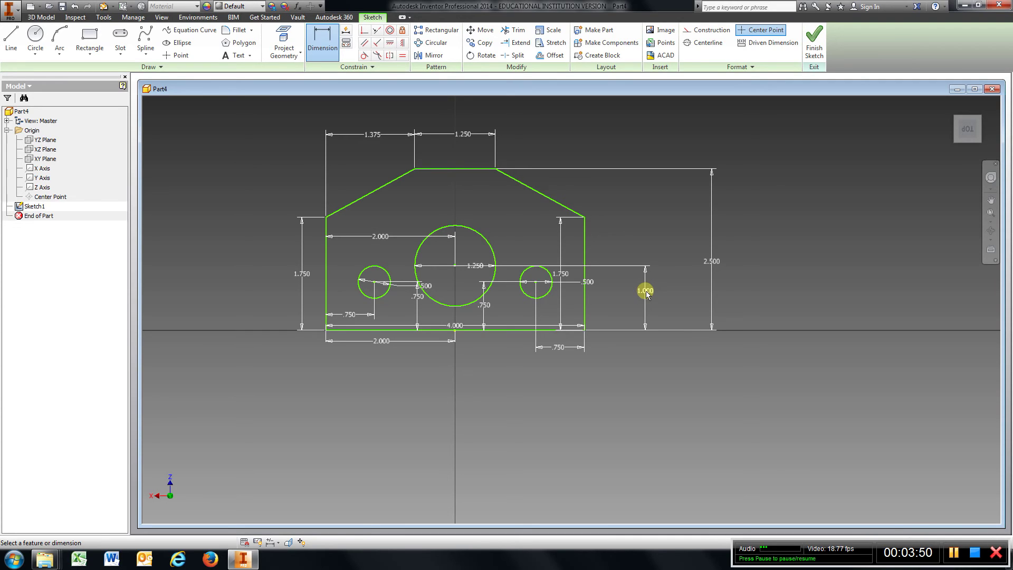
Step: Set the large circle's center height above the base line to 1.25 in
{"action": "left_click", "coordinate": [646, 291]}
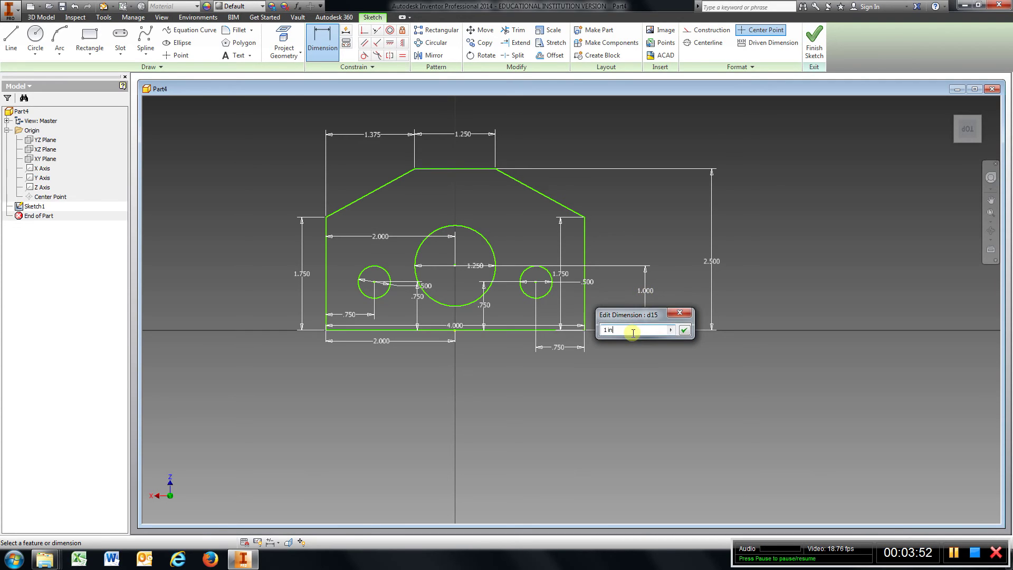
{"action": "left_click_drag", "start_coordinate": [634, 330], "coordinate": [580, 331]}
{"action": "type", "text": "1"}
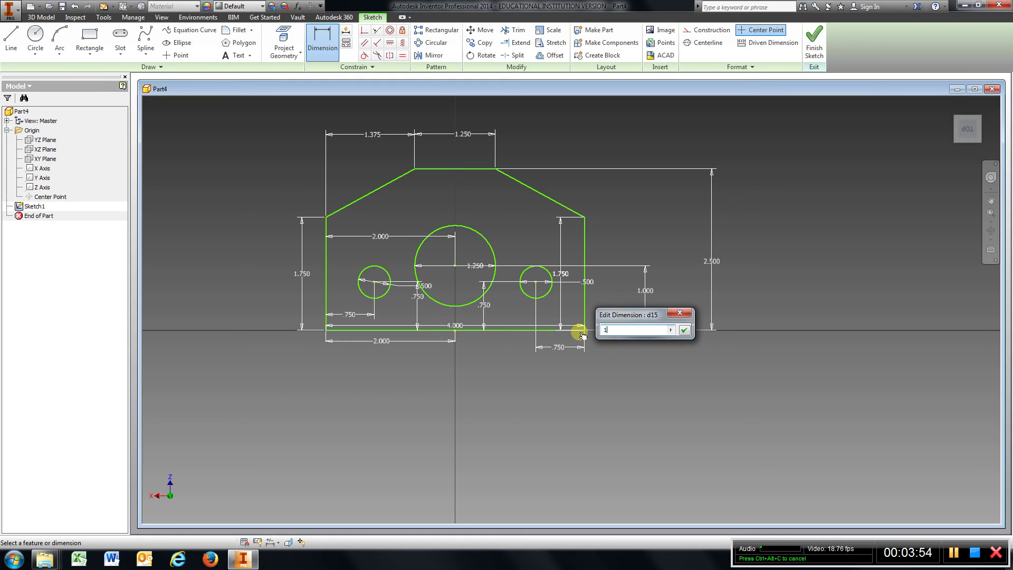
{"action": "type", "text": ".25"}
{"action": "key", "text": "Return"}
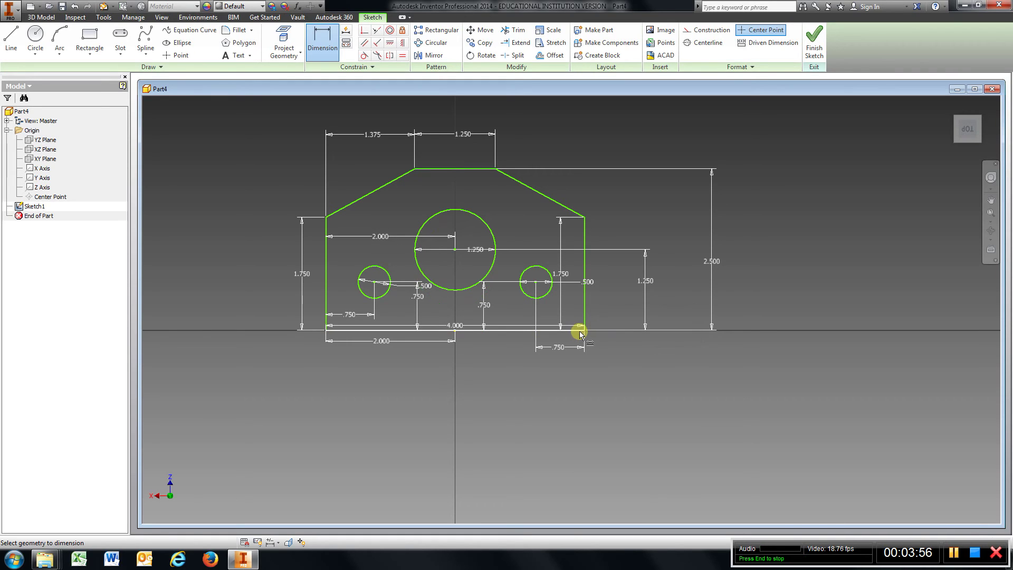
Step: Finish the sketch and orient the view squarely to the model's Top face
{"action": "mouse_move", "coordinate": [579, 334]}
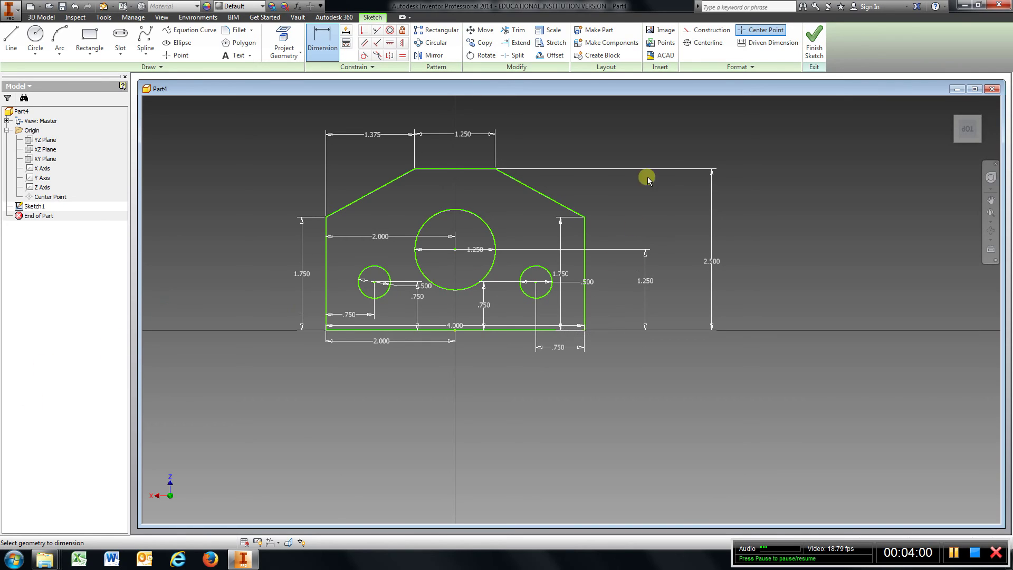
{"action": "left_click", "coordinate": [813, 41]}
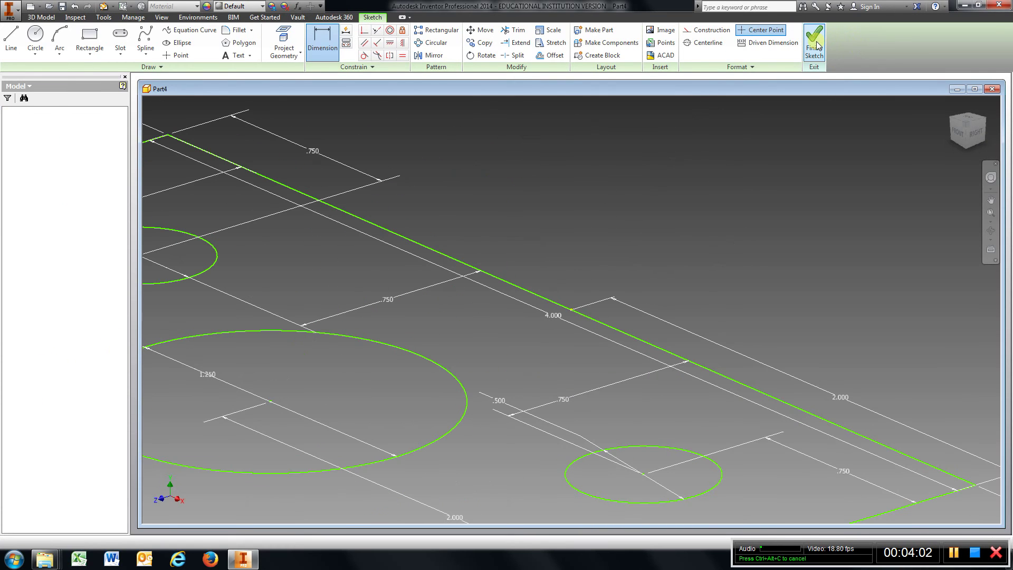
{"action": "left_click", "coordinate": [962, 144]}
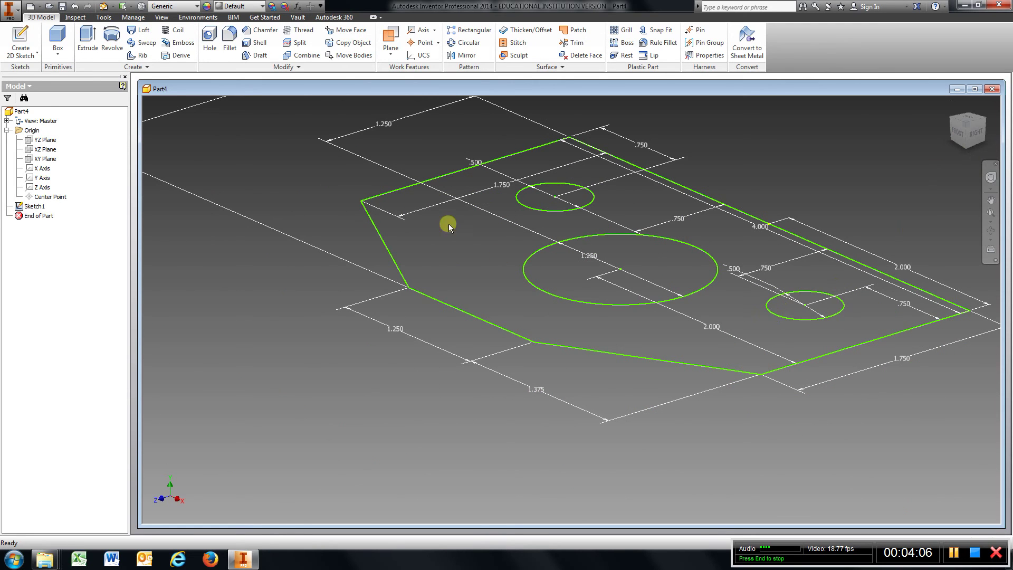
{"action": "mouse_move", "coordinate": [533, 226]}
{"action": "middle_mouse_down", "text": "shift"}
{"action": "mouse_move", "coordinate": [520, 232]}
{"action": "mouse_move", "coordinate": [761, 161]}
{"action": "mouse_move", "coordinate": [531, 191]}
{"action": "mouse_move", "coordinate": [536, 312]}
{"action": "mouse_move", "coordinate": [569, 269]}
{"action": "middle_mouse_up", "text": "shift"}
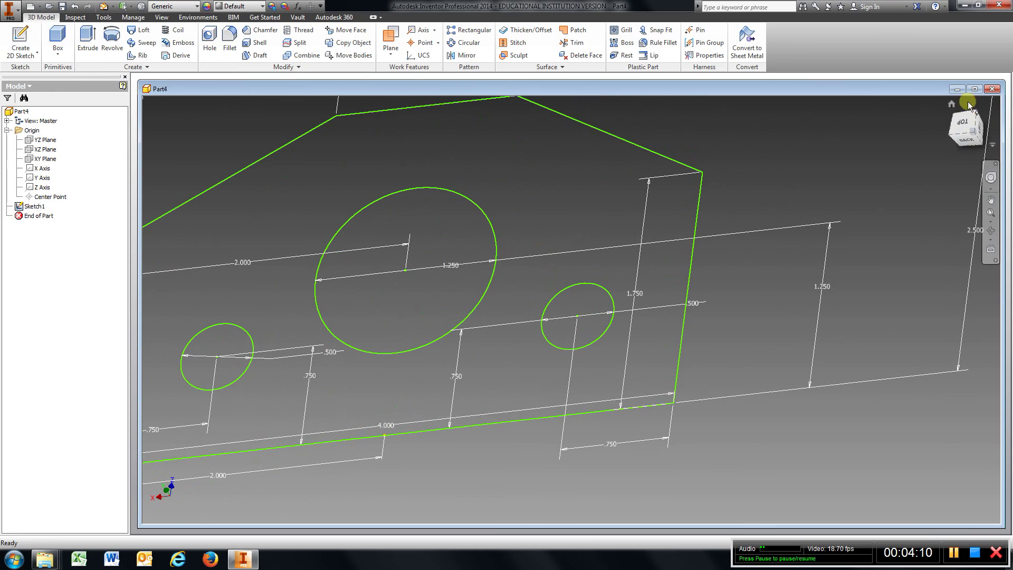
{"action": "left_click", "coordinate": [968, 125]}
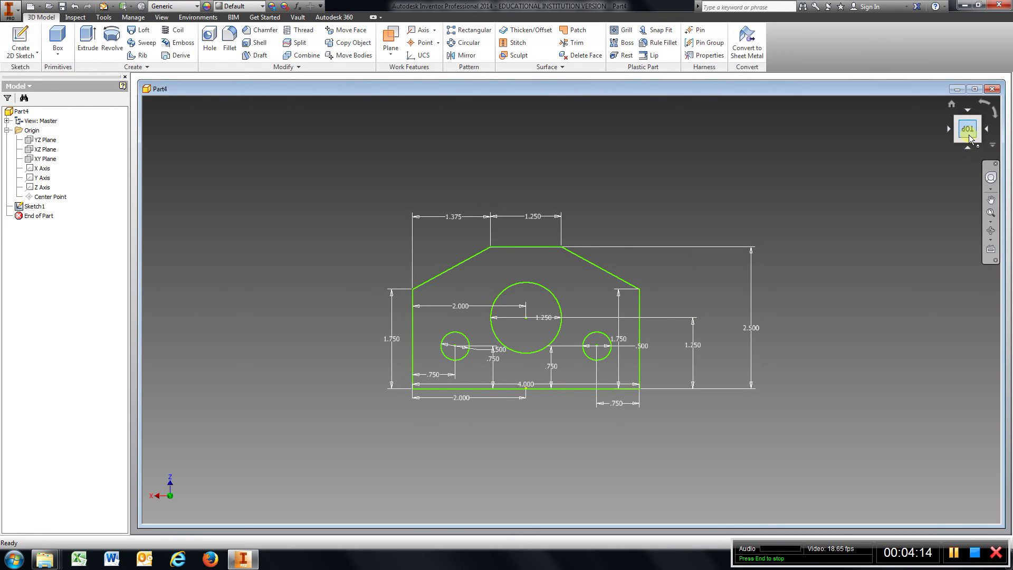
Step: Set the current Top face view as the home view with a fixed distance
{"action": "left_click", "coordinate": [966, 132]}
{"action": "right_click", "coordinate": [964, 126]}
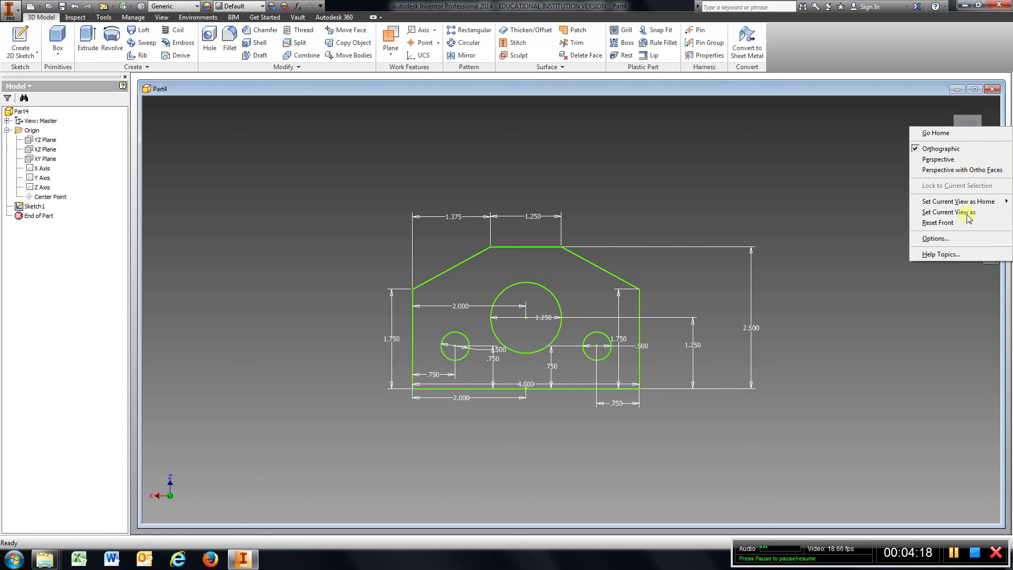
{"action": "mouse_move", "coordinate": [959, 204]}
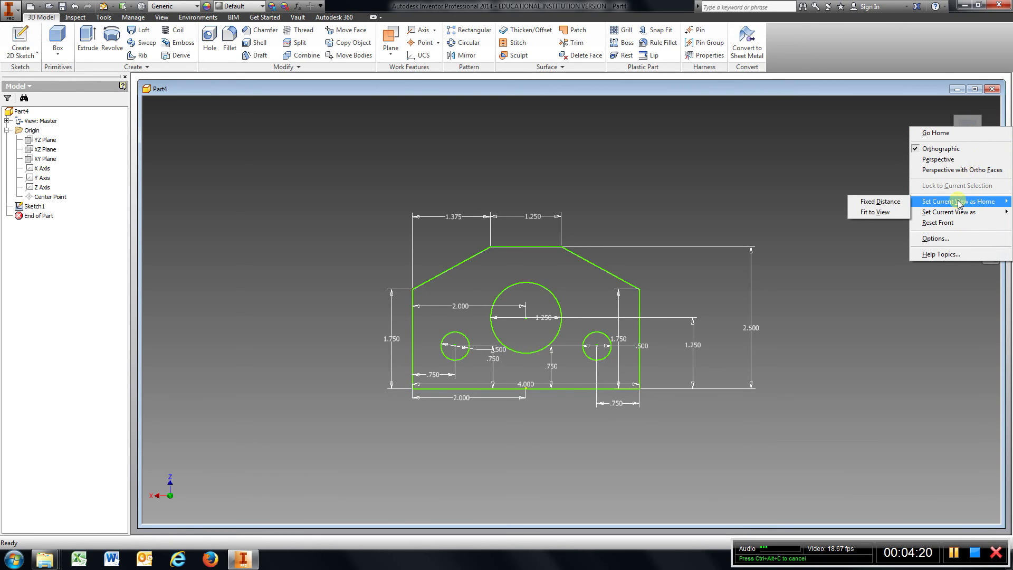
{"action": "left_click", "coordinate": [876, 202]}
Step: Rotate the model away from the Top face and return to the home view to check its orientation
{"action": "left_click", "coordinate": [966, 135]}
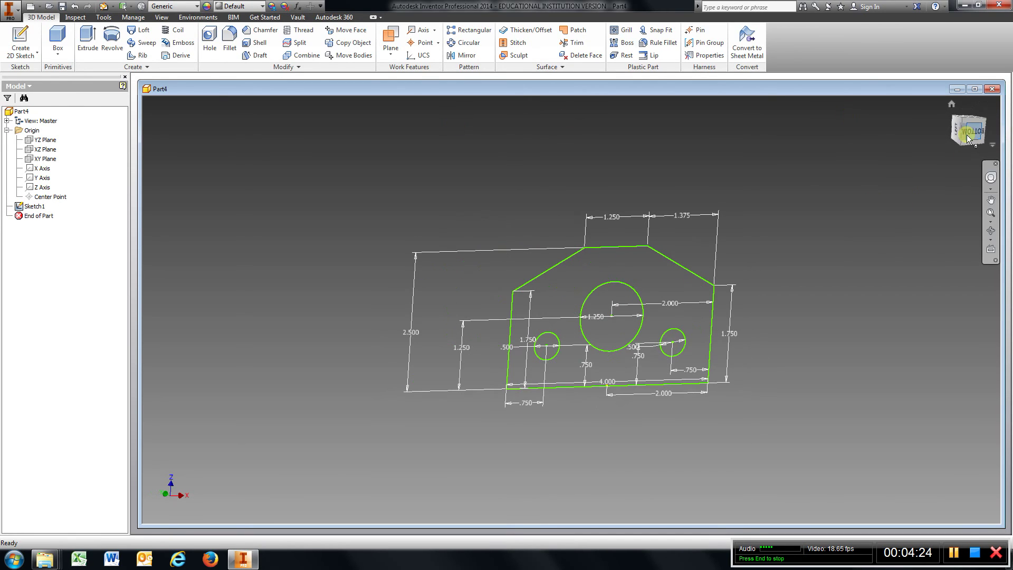
{"action": "left_click", "coordinate": [951, 104]}
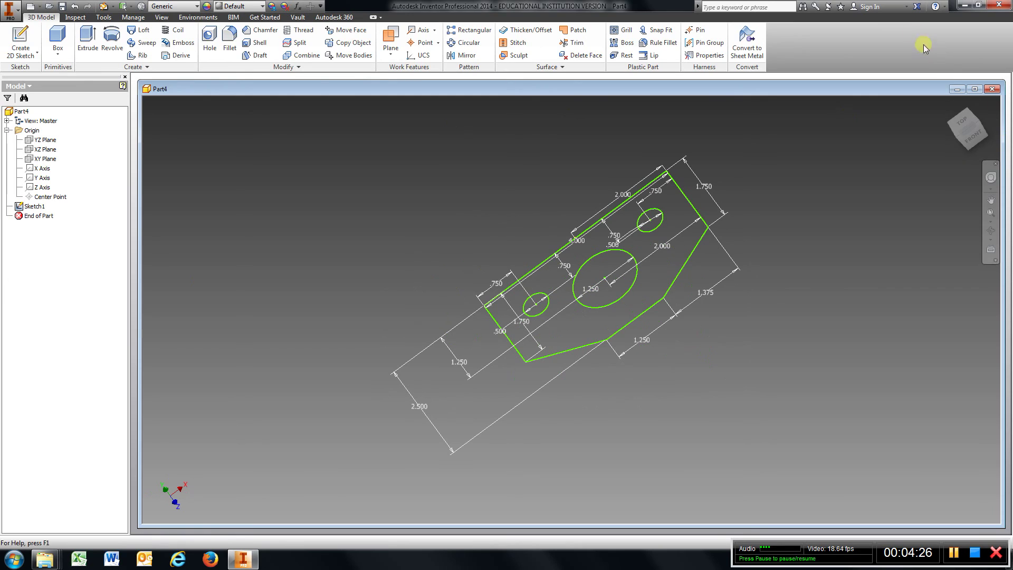
{"action": "left_click", "coordinate": [951, 105]}
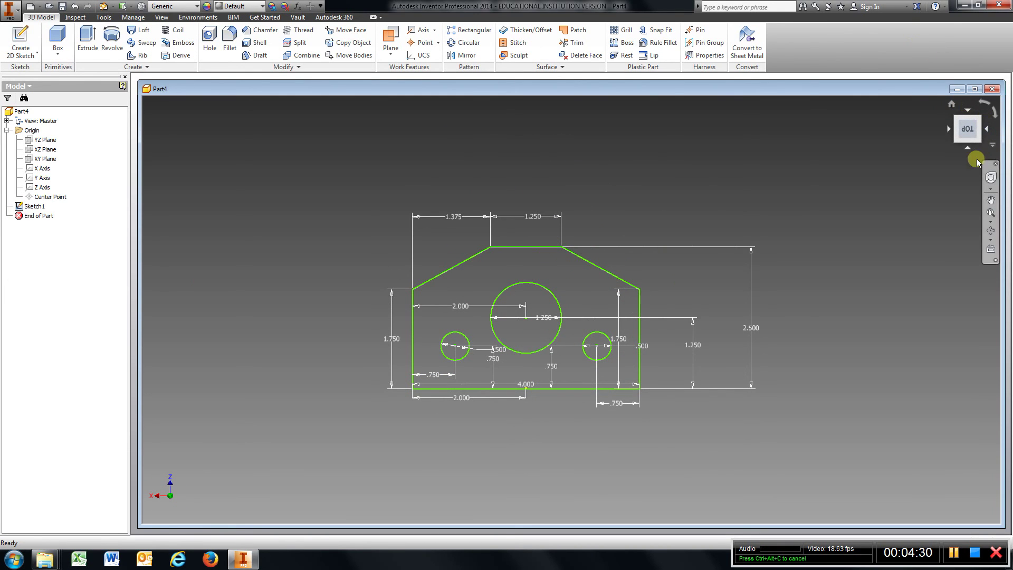
Step: Extrude the profile region around the three holes 0.25 in as a solid and orient the view squarely to the Top face
{"action": "mouse_move", "coordinate": [964, 130]}
{"action": "left_mouse_down"}
{"action": "mouse_move", "coordinate": [895, 150]}
{"action": "mouse_move", "coordinate": [899, 164]}
{"action": "mouse_move", "coordinate": [913, 158]}
{"action": "mouse_move", "coordinate": [857, 122]}
{"action": "mouse_move", "coordinate": [859, 158]}
{"action": "mouse_move", "coordinate": [886, 127]}
{"action": "left_mouse_up"}
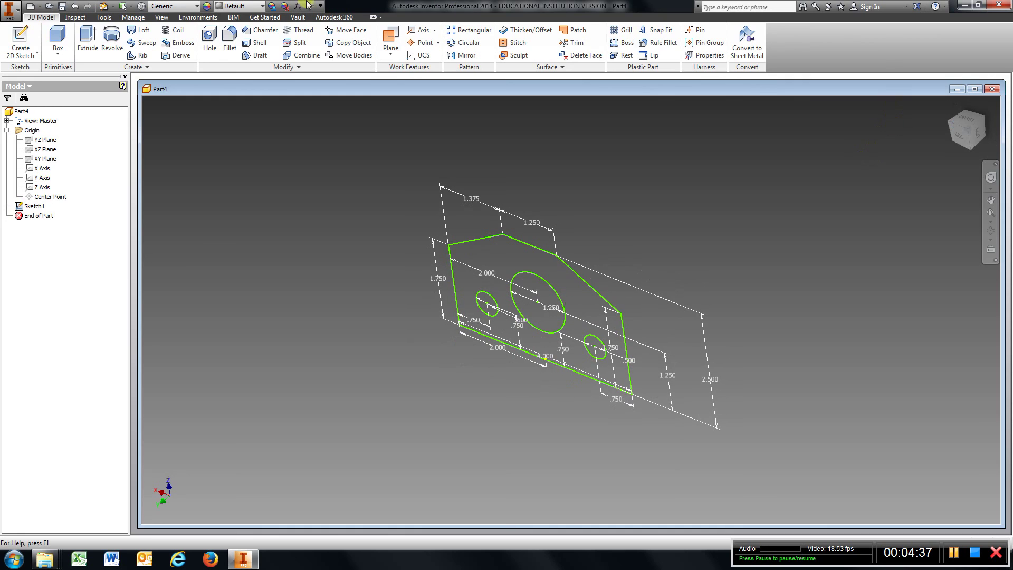
{"action": "left_click", "coordinate": [88, 42]}
{"action": "left_click", "coordinate": [483, 247]}
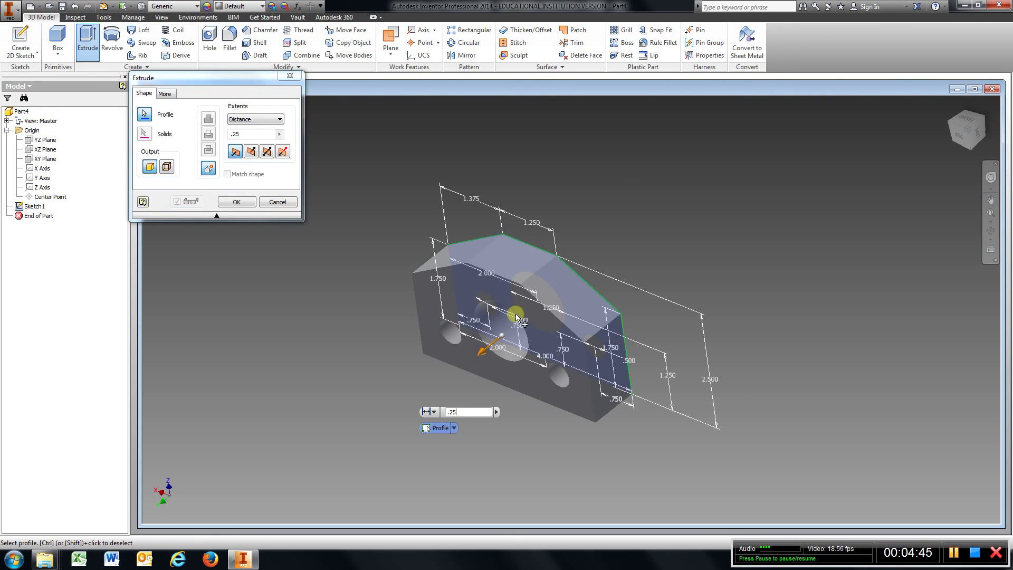
{"action": "key", "text": "Return"}
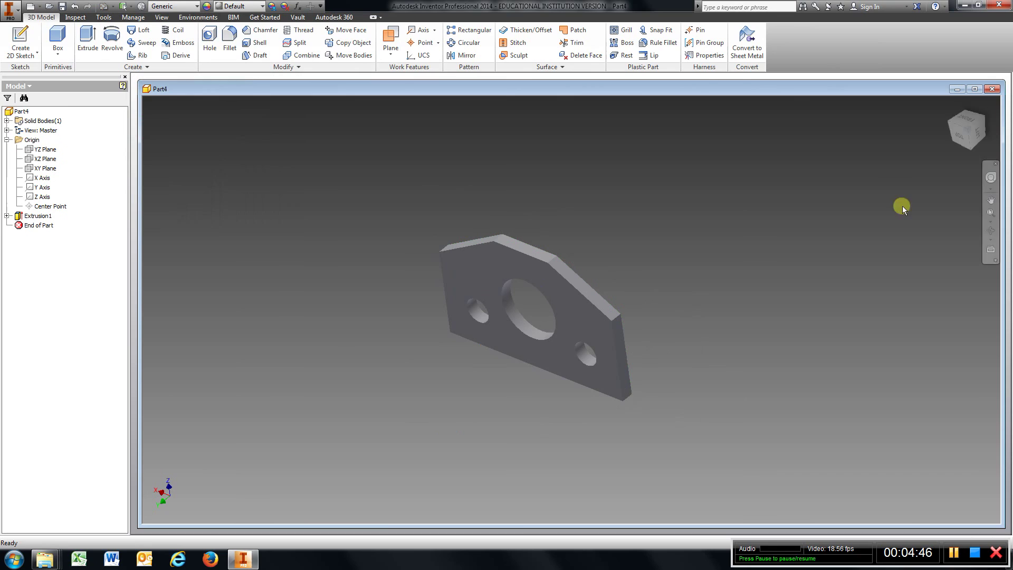
{"action": "left_click", "coordinate": [960, 140]}
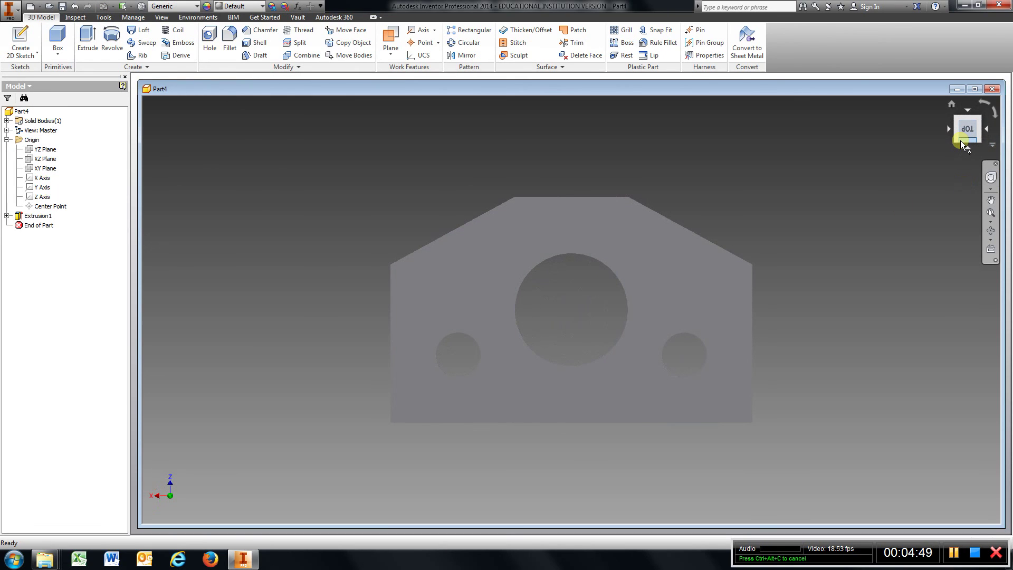